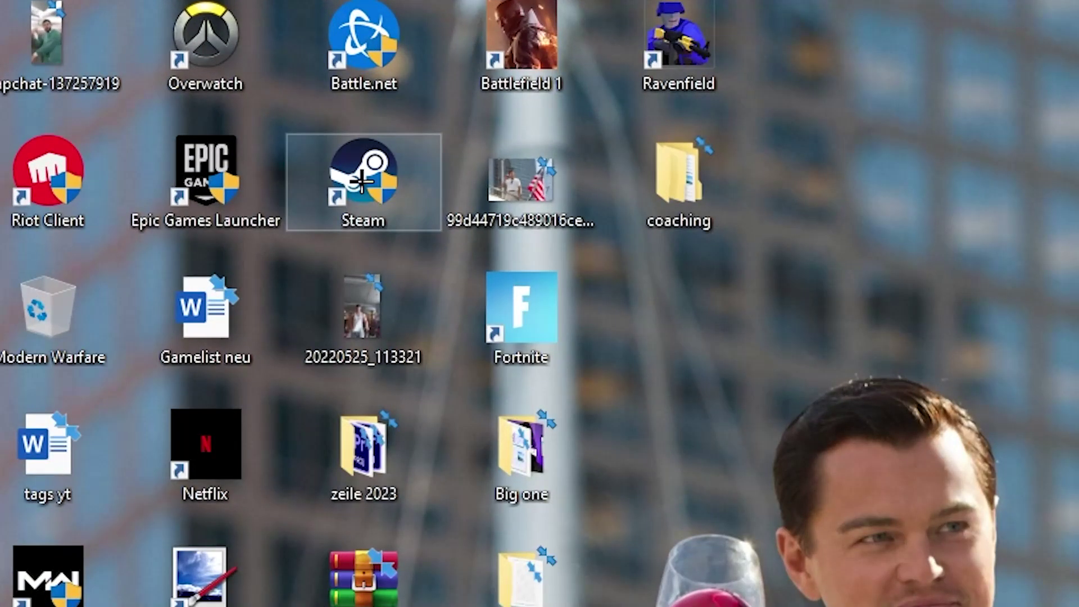
# - Move the Steam shortcut to an open area of the desktop and run it as administrator
pyautogui.moveTo(175, 86); pyautogui.dragTo(465, 201)
pyautogui.moveTo(759, 395); pyautogui.dragTo(965, 501)
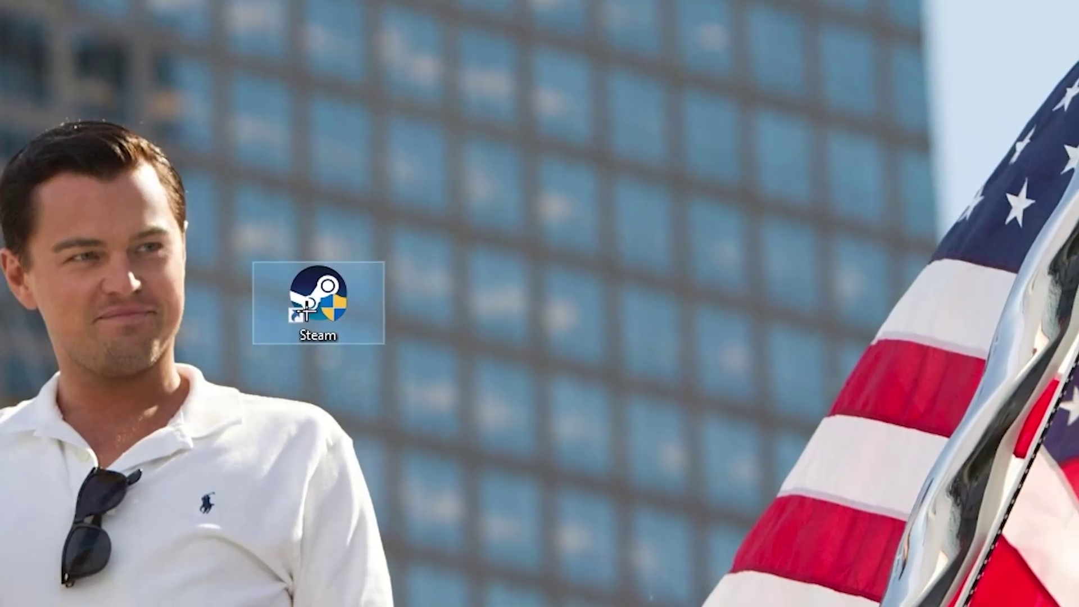
pyautogui.moveTo(306, 343); pyautogui.dragTo(443, 236)
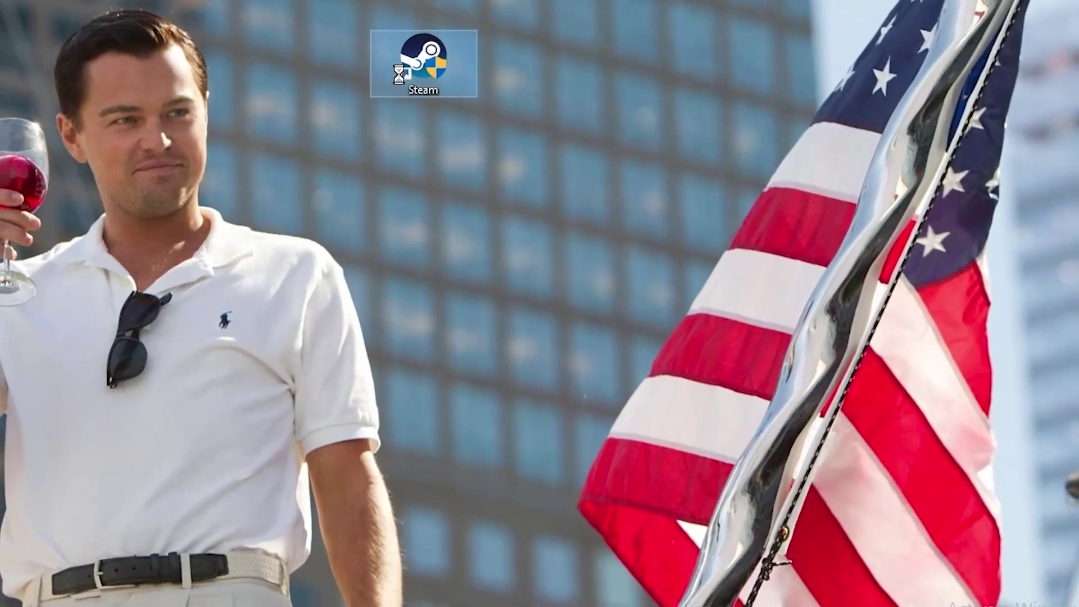
pyautogui.rightClick(401, 138)
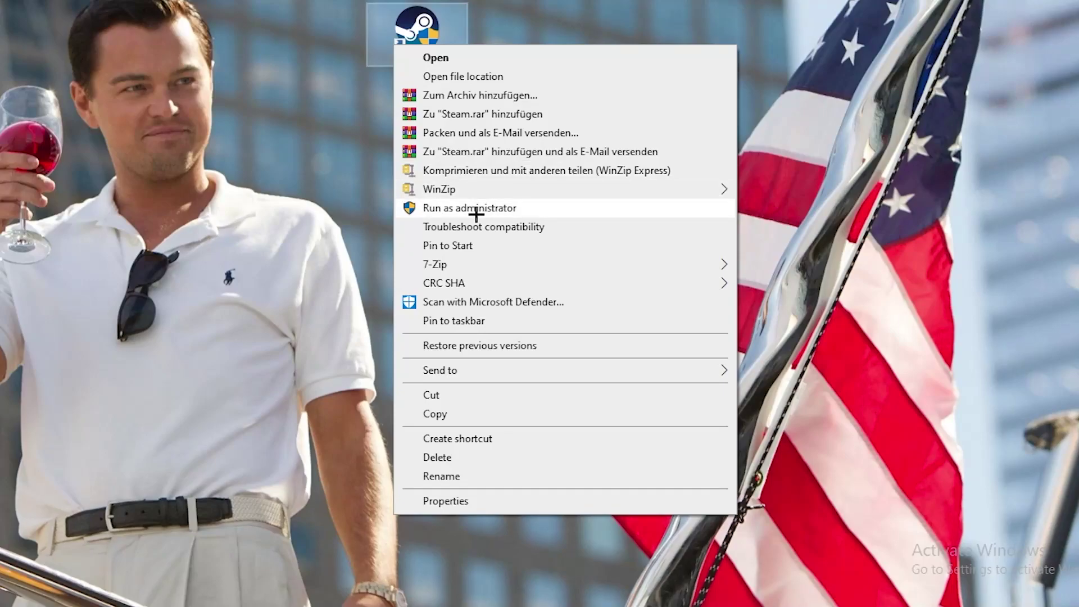
pyautogui.click(475, 214)
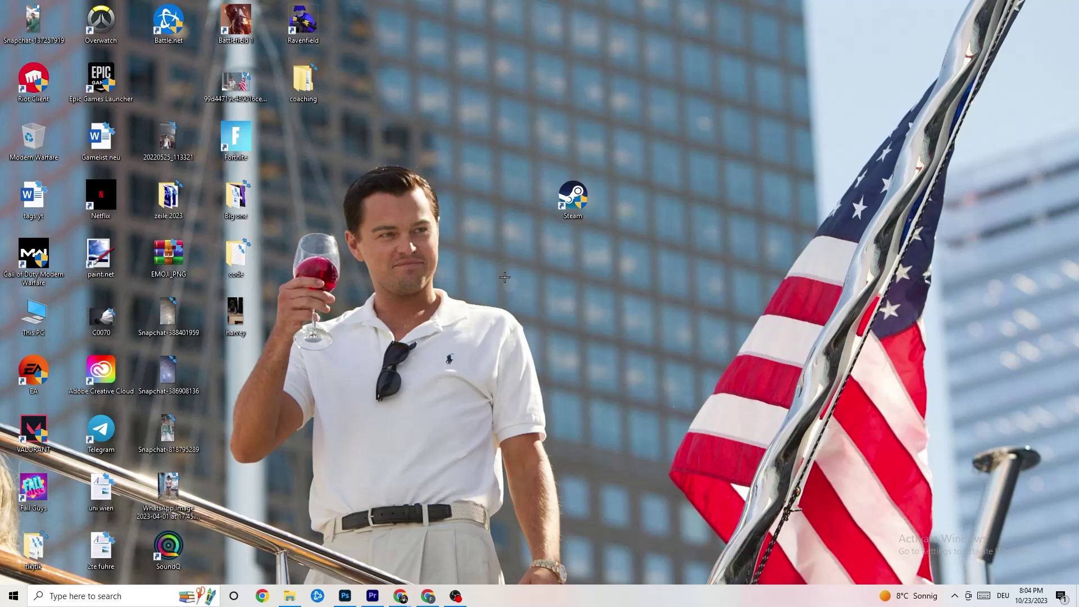
# - Open the Steam shortcut's properties and show its compatibility settings
pyautogui.moveTo(568, 224); pyautogui.dragTo(435, 225)
pyautogui.moveTo(570, 192); pyautogui.dragTo(540, 276)
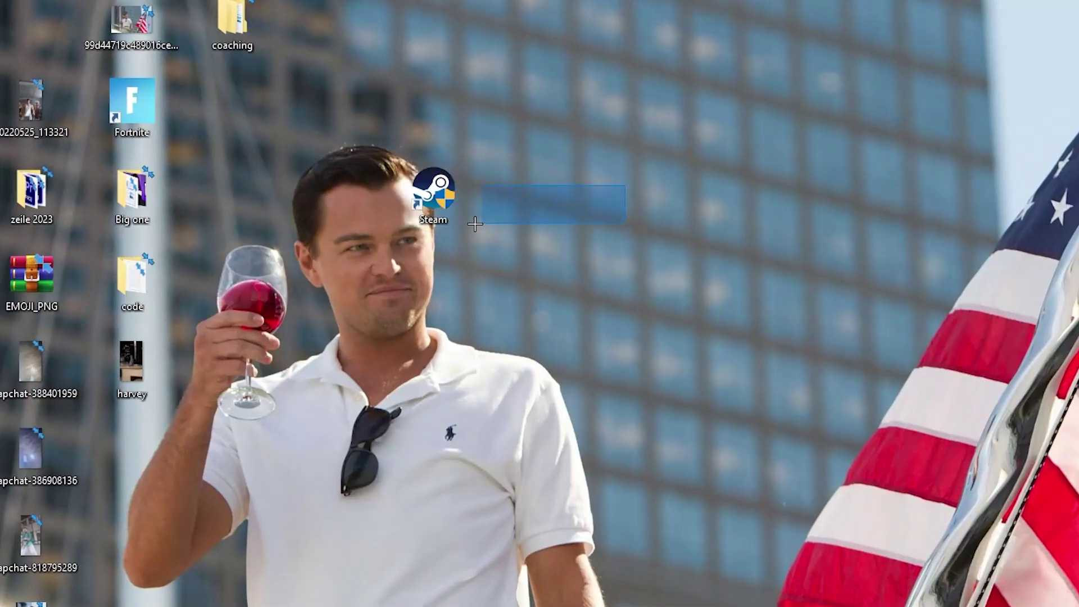
pyautogui.rightClick(538, 286)
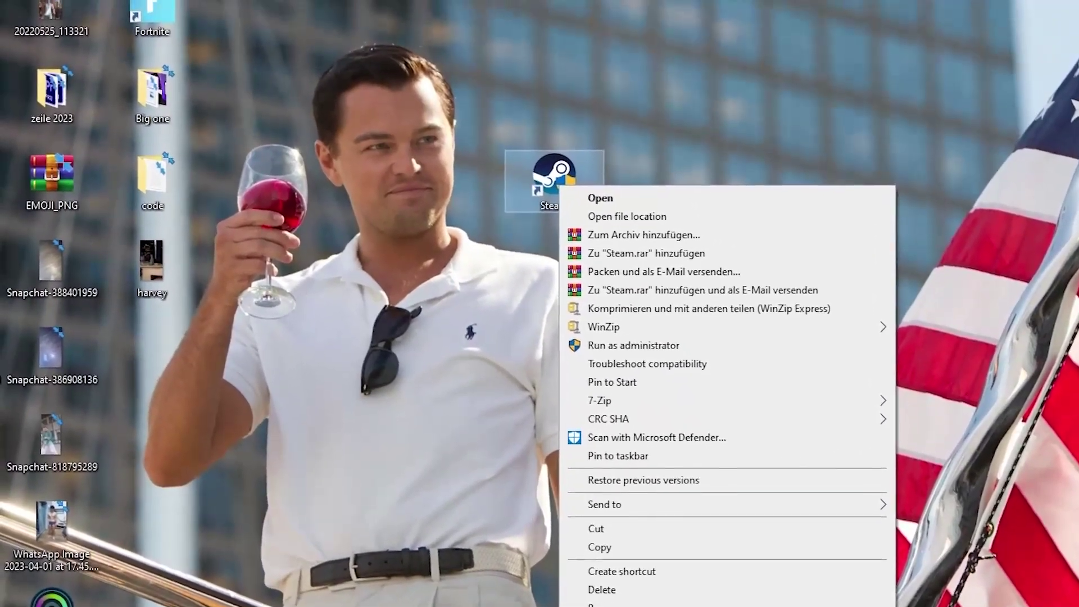
pyautogui.click(653, 600)
pyautogui.moveTo(683, 270); pyautogui.dragTo(560, 50)
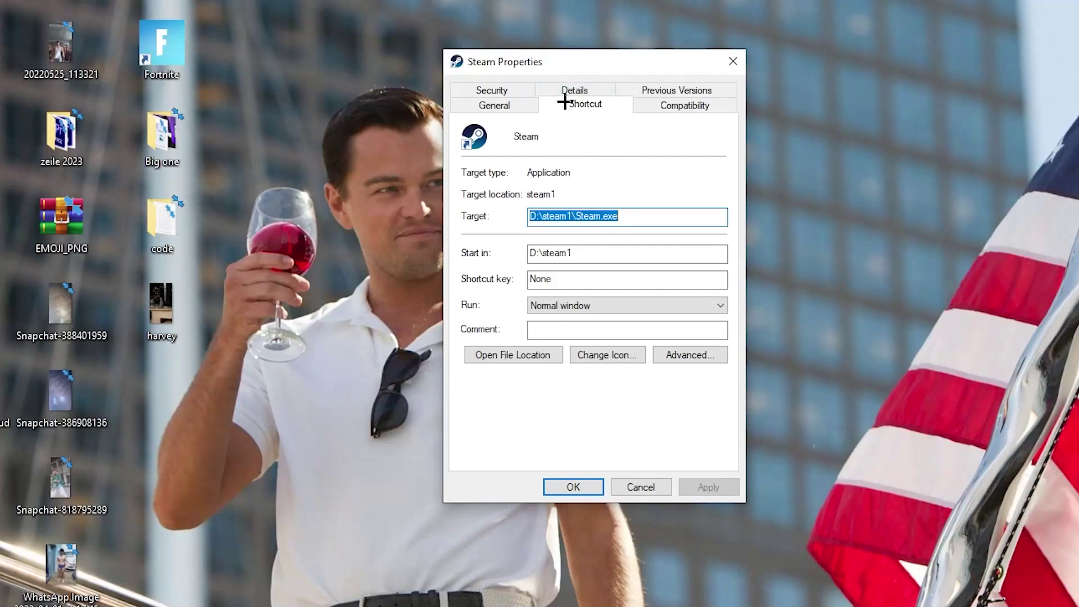
pyautogui.click(685, 106)
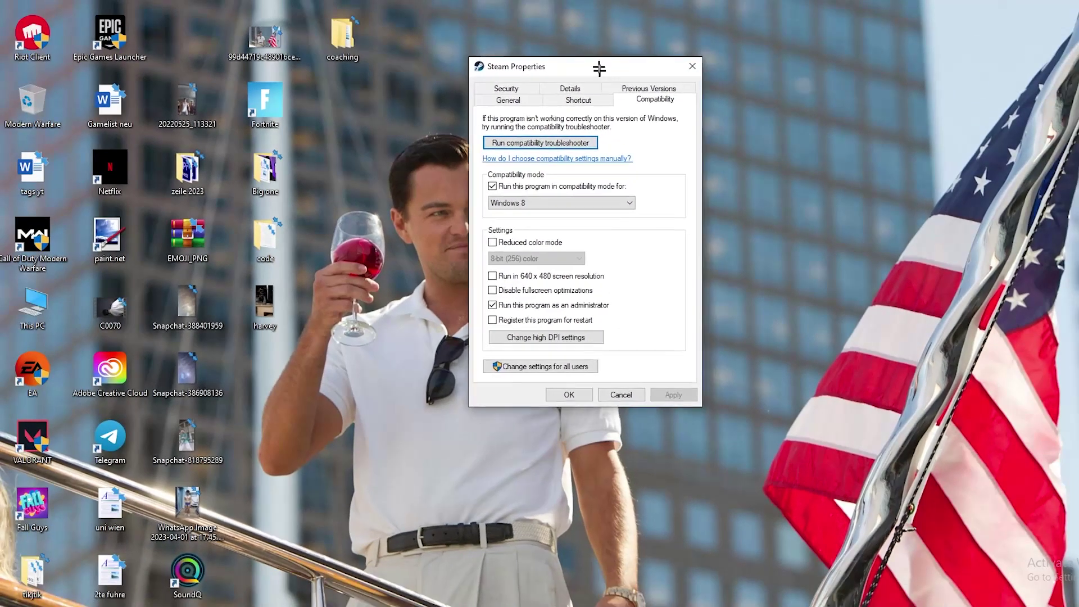
pyautogui.moveTo(598, 68); pyautogui.dragTo(586, 34)
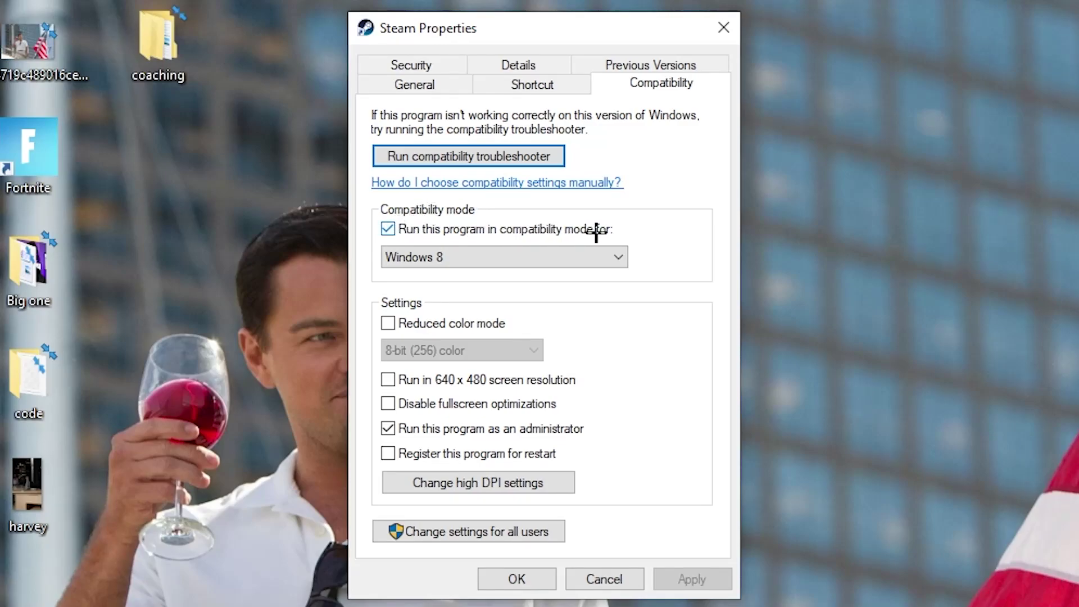
# - Review the available compatibility modes for Steam, keep Windows 8, and confirm the properties
pyautogui.click(604, 250)
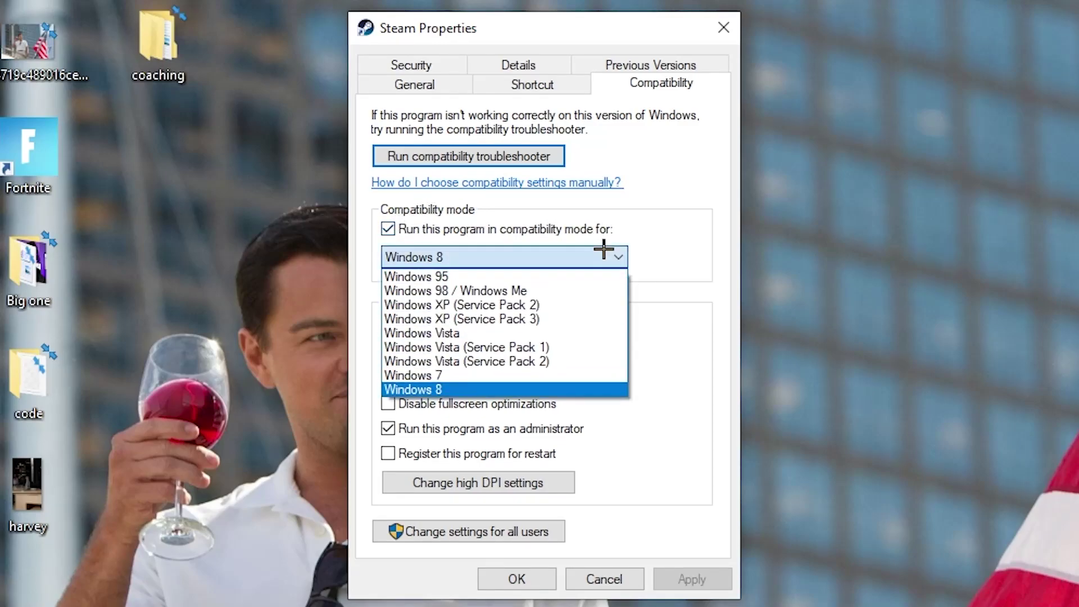
pyautogui.click(646, 242)
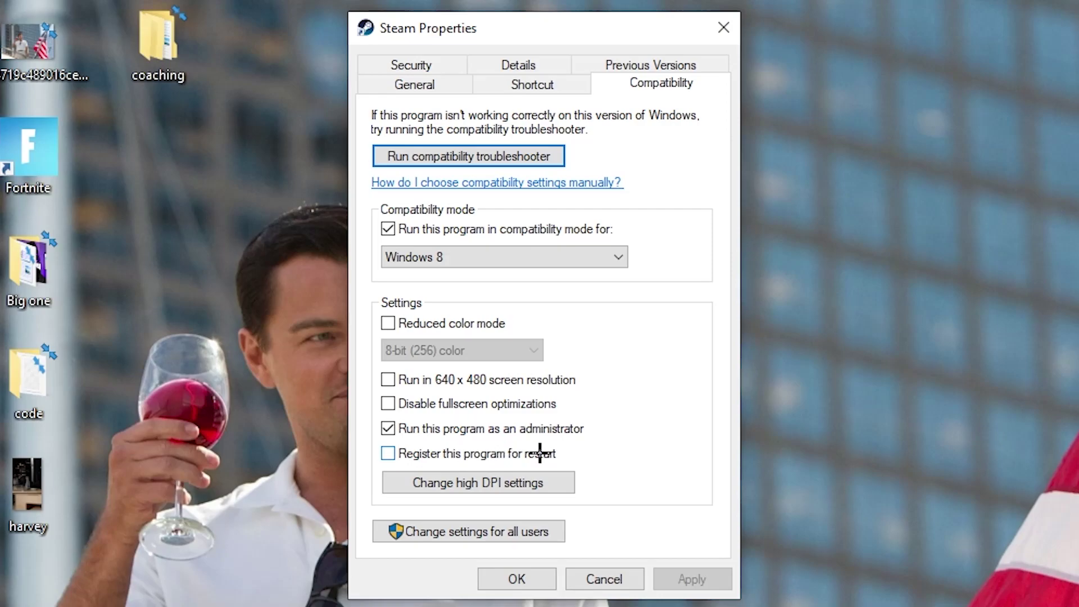
pyautogui.click(515, 577)
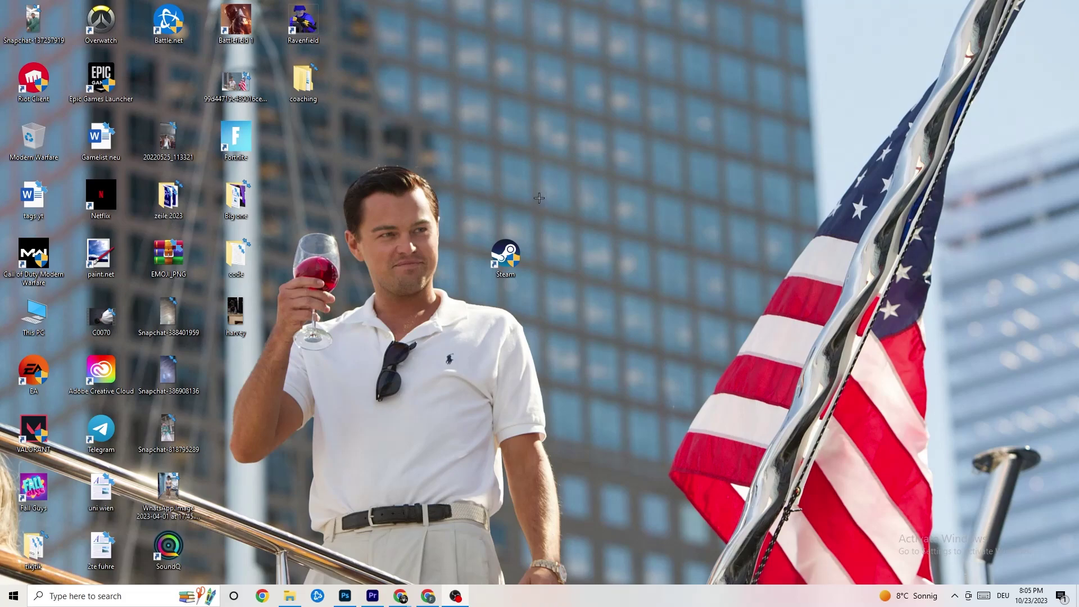
pyautogui.moveTo(517, 258); pyautogui.dragTo(516, 201)
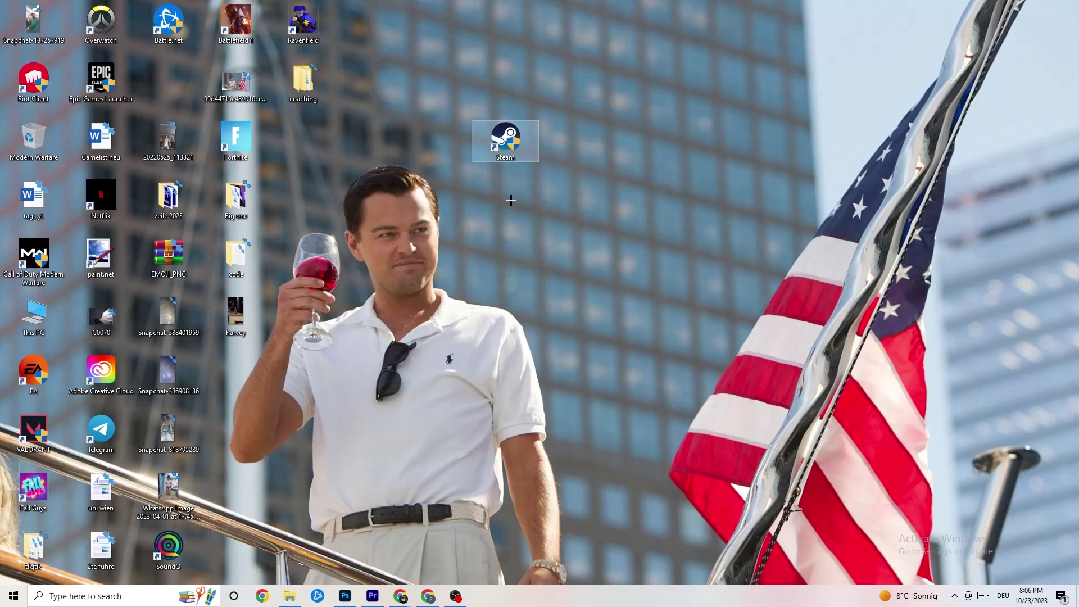
pyautogui.moveTo(485, 156); pyautogui.dragTo(496, 196)
pyautogui.click(467, 153)
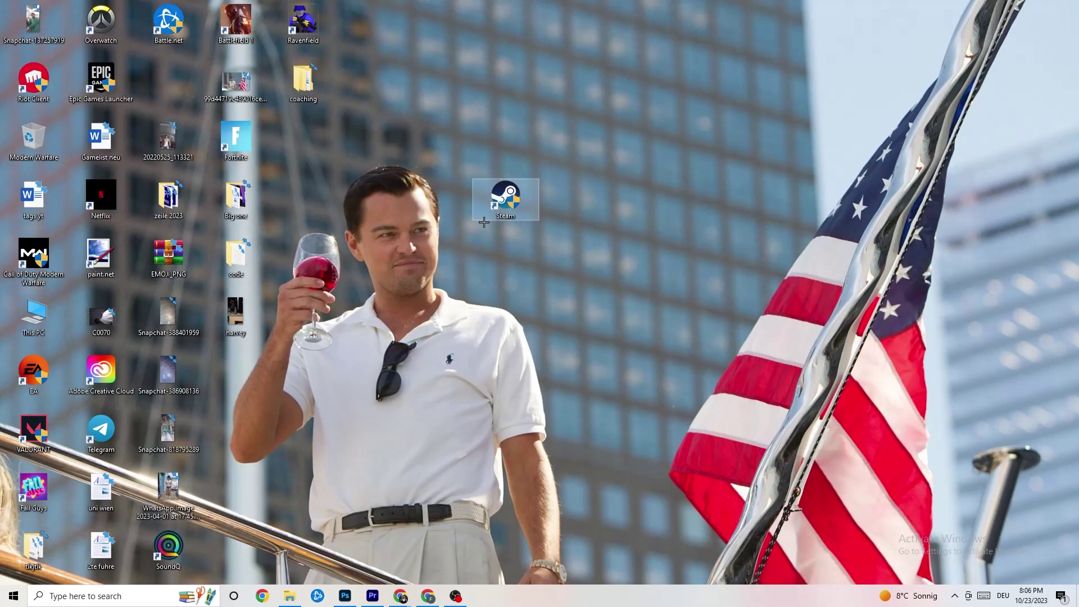
# - Check the compatibility settings in the Steam shortcut's properties again and close them without changes
pyautogui.rightClick(509, 206)
pyautogui.click(562, 505)
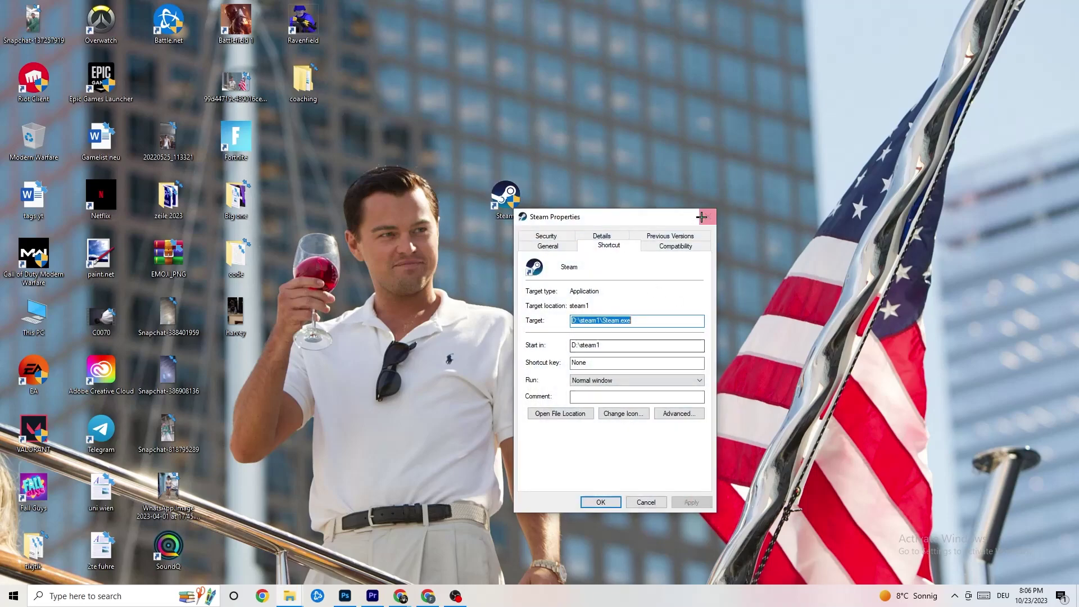
pyautogui.click(675, 246)
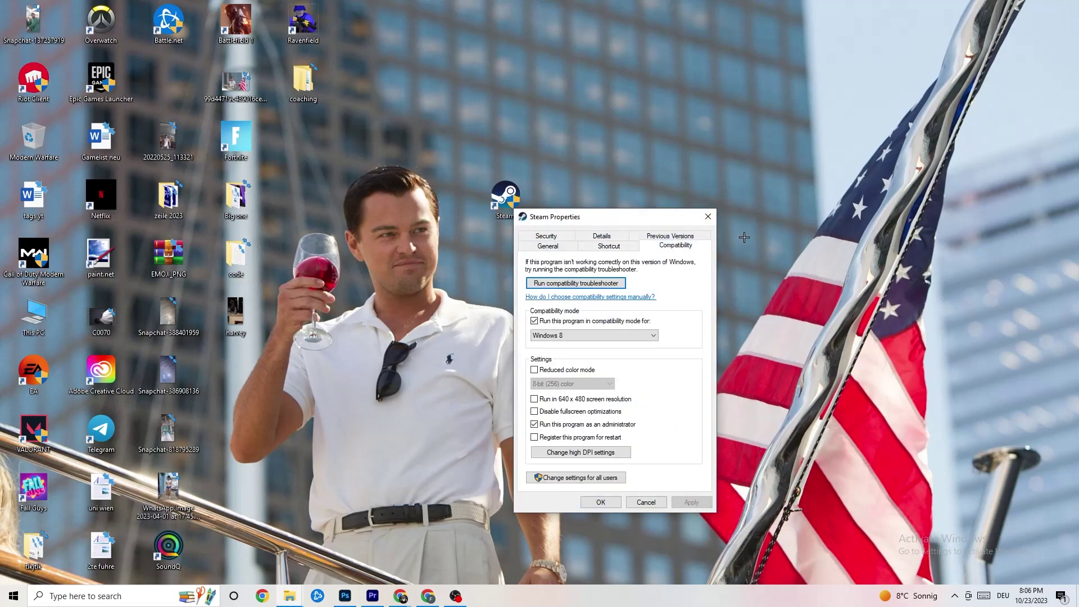
pyautogui.click(708, 216)
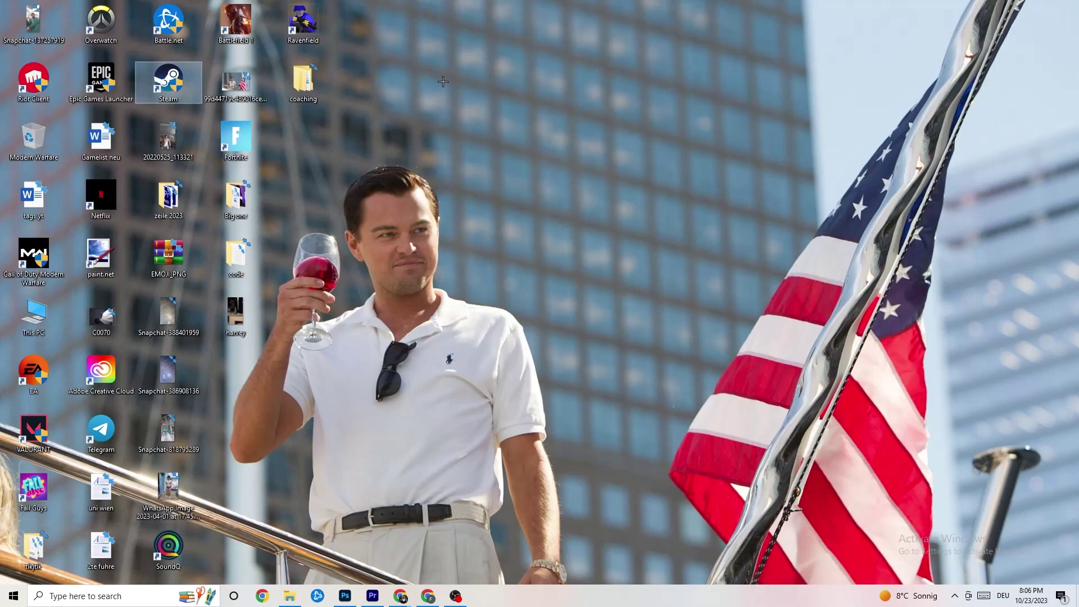
# - Open Task Manager to show the running processes
pyautogui.click(524, 110)
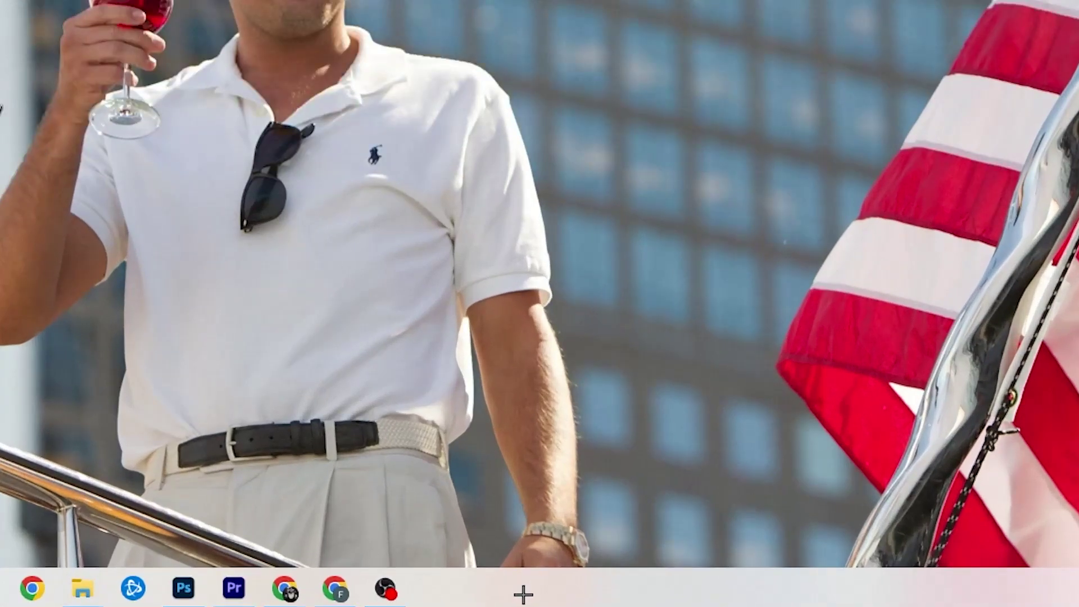
pyautogui.rightClick(462, 599)
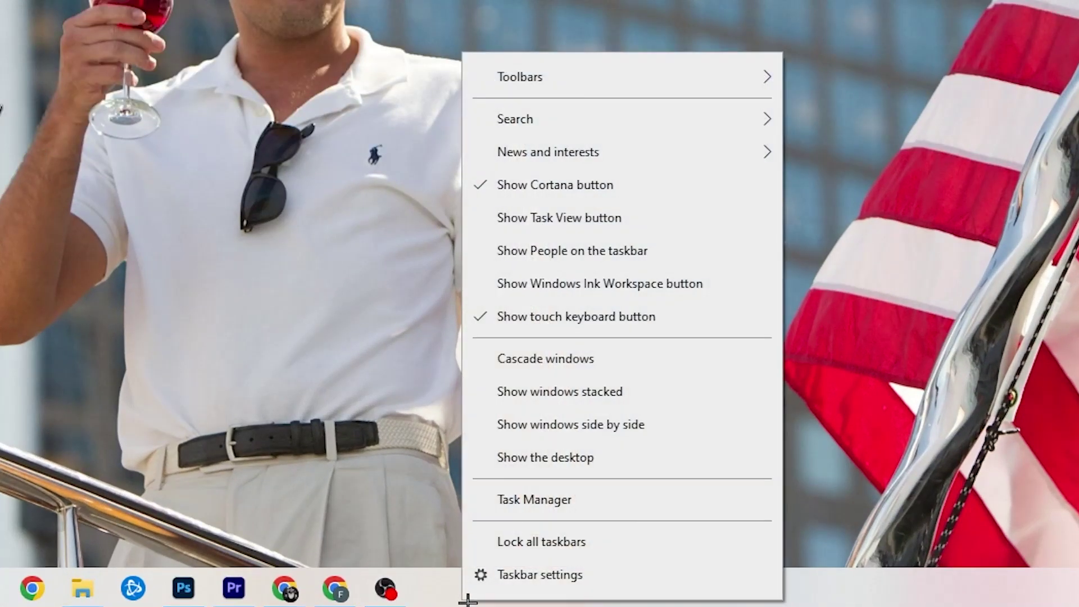
pyautogui.click(560, 507)
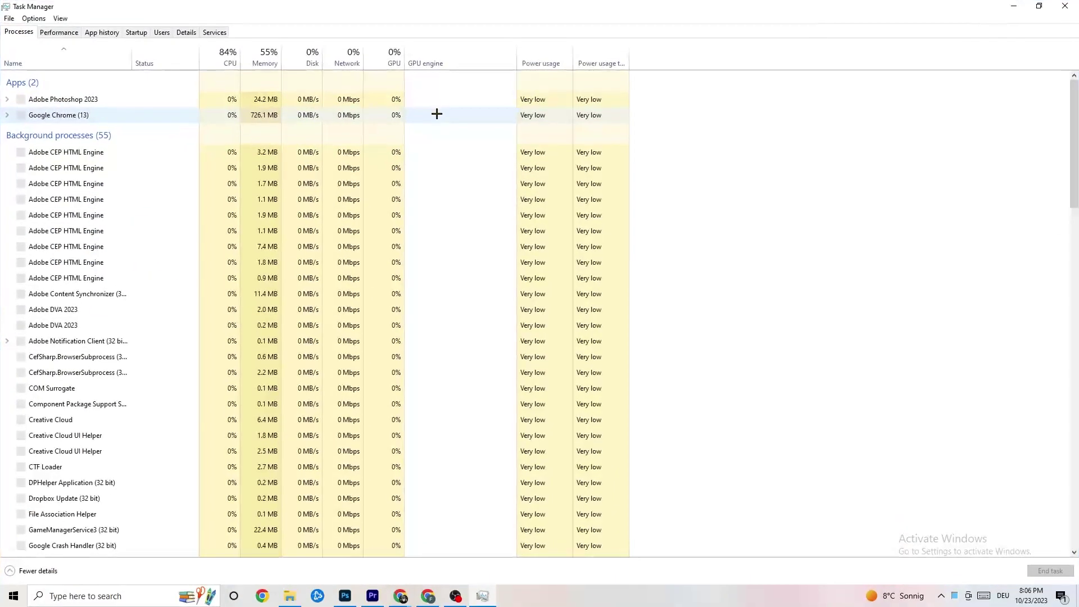
pyautogui.moveTo(449, 5); pyautogui.dragTo(465, 53)
pyautogui.click(612, 53)
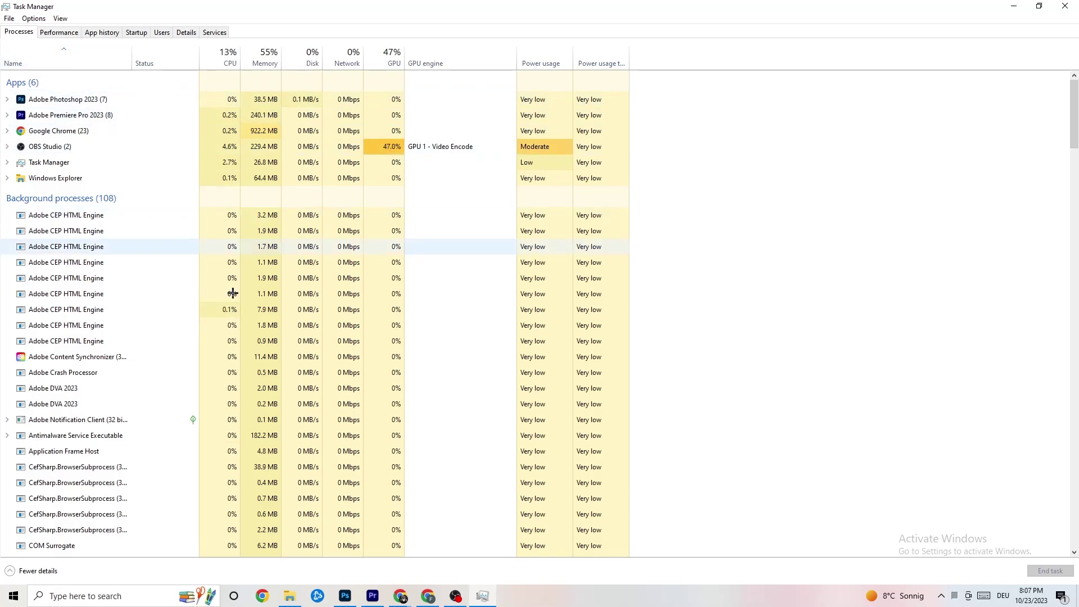
# - Look through the running processes and end the Adobe Photoshop 2023 task
pyautogui.scroll(-4, 143, 295)
pyautogui.scroll(-13, 143, 296)
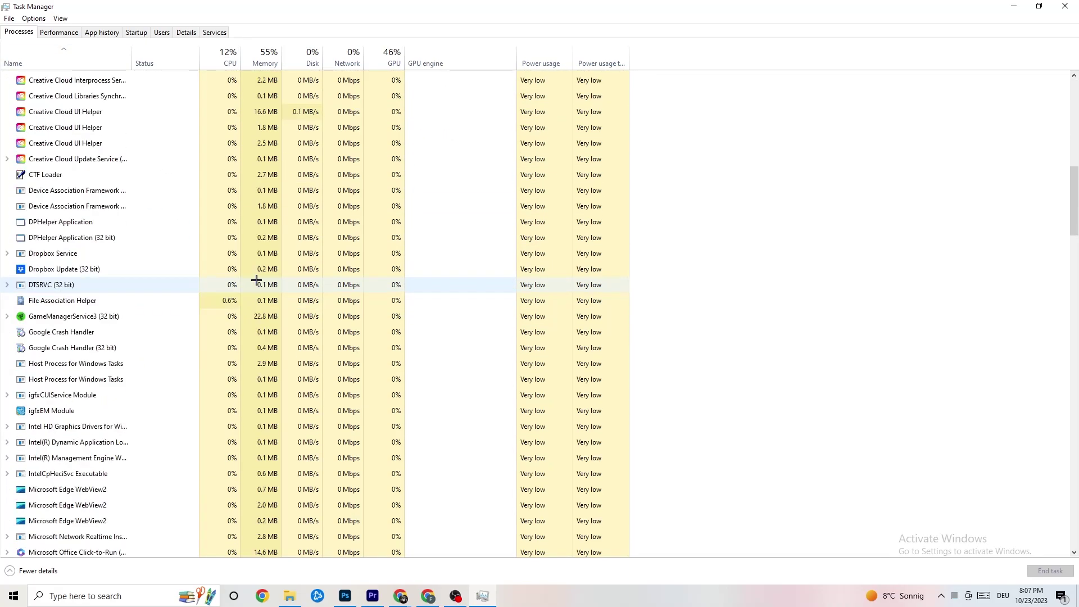
pyautogui.scroll(17, 296, 276)
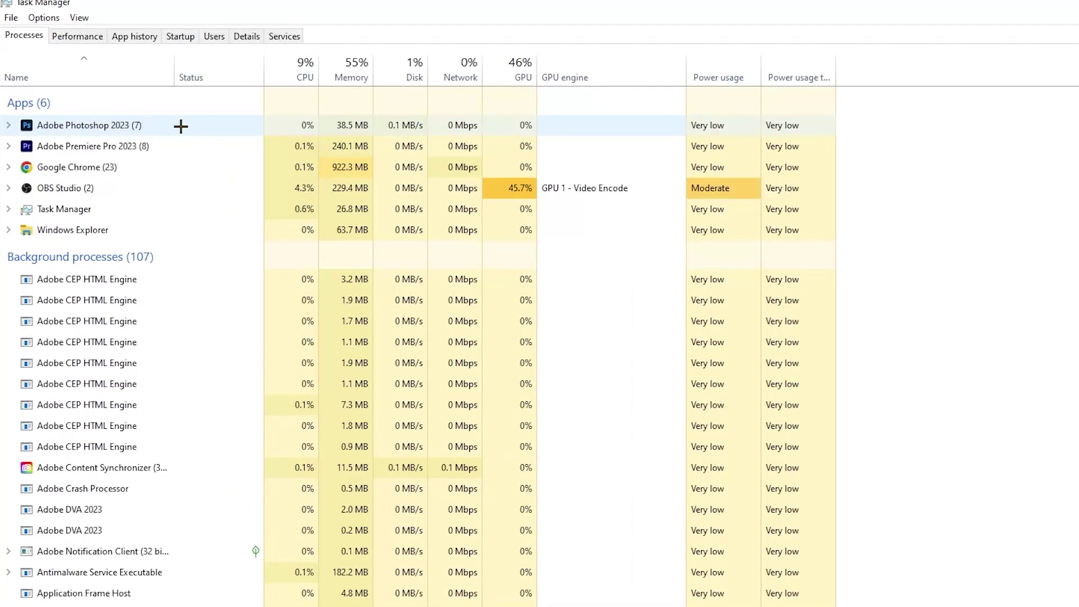
pyautogui.rightClick(371, 125)
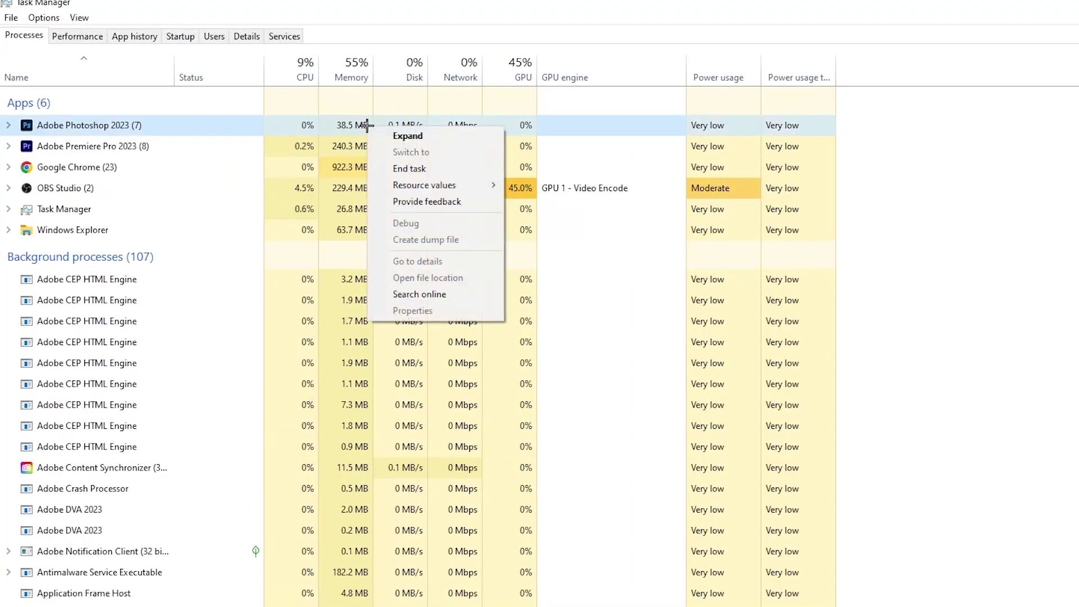
pyautogui.click(197, 132)
pyautogui.rightClick(199, 132)
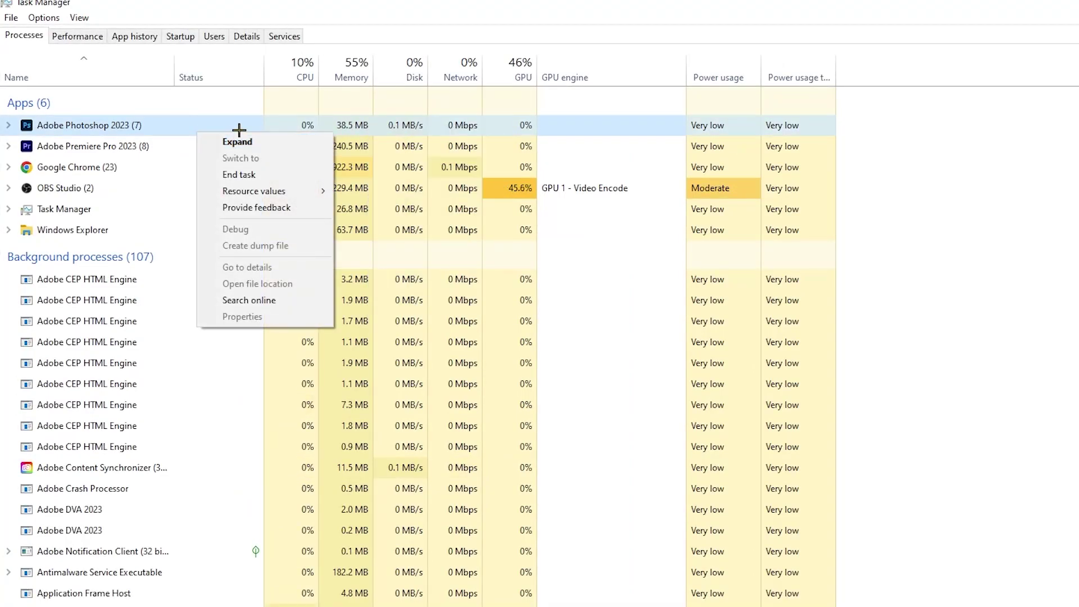
pyautogui.click(282, 173)
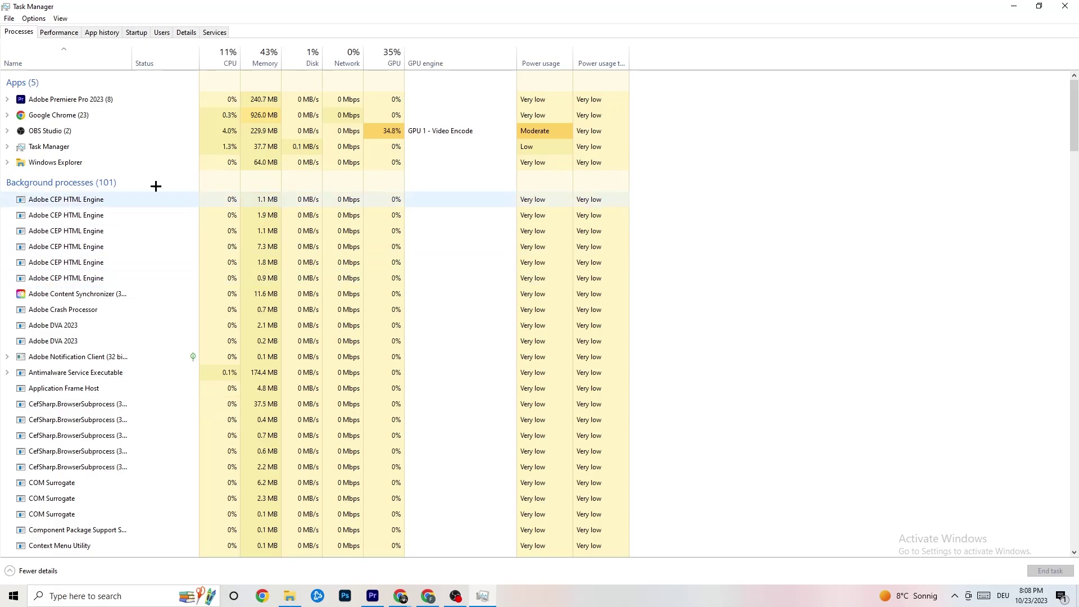
# - View the priority options of the Adobe Premiere Pro process in the process details and dismiss them unchanged
pyautogui.click(186, 32)
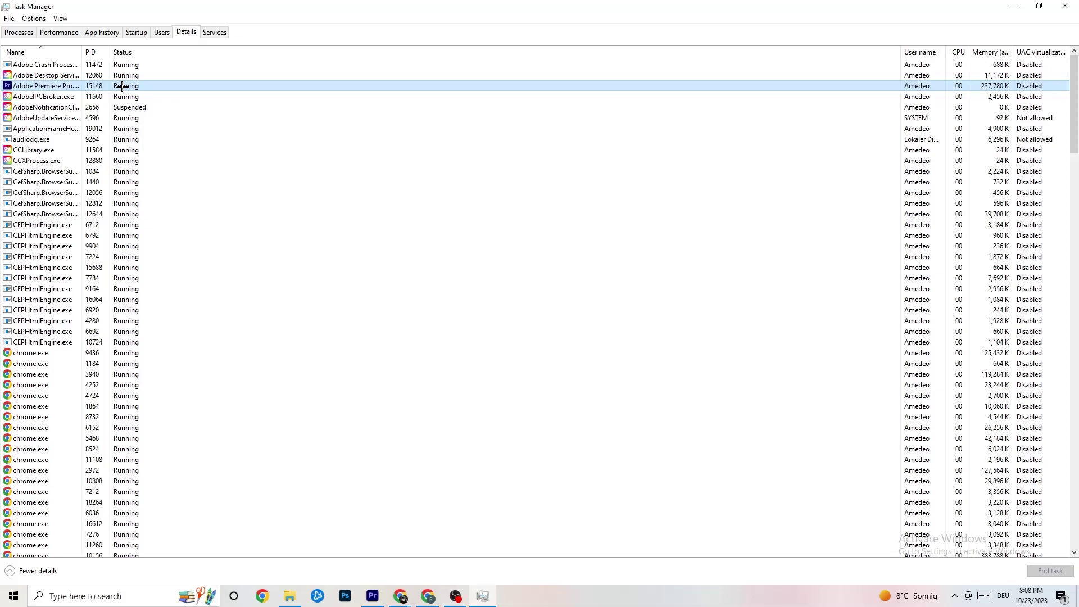
pyautogui.rightClick(122, 87)
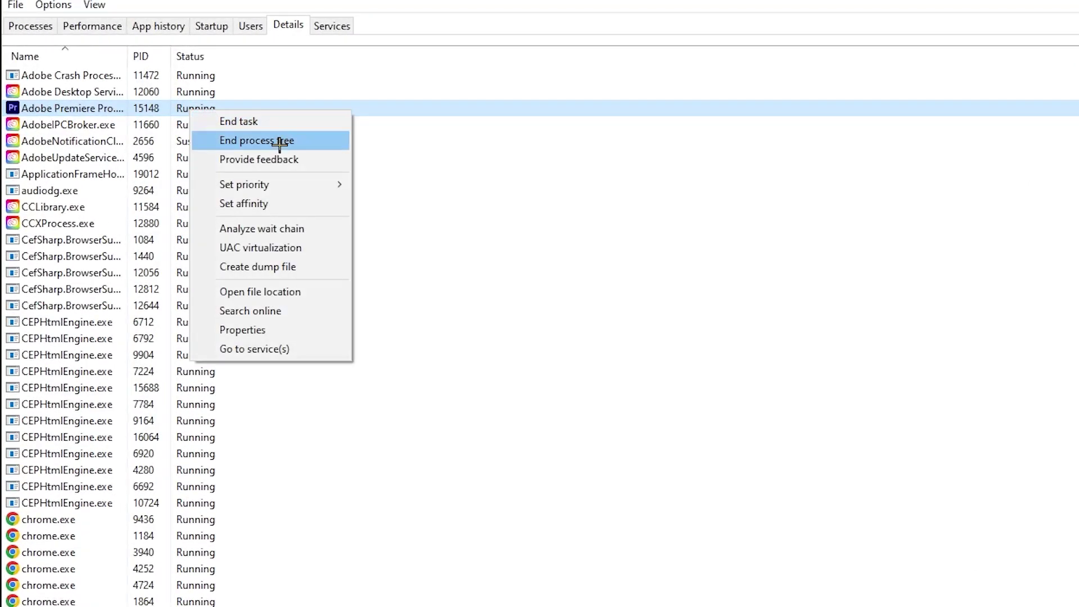
pyautogui.moveTo(294, 186)
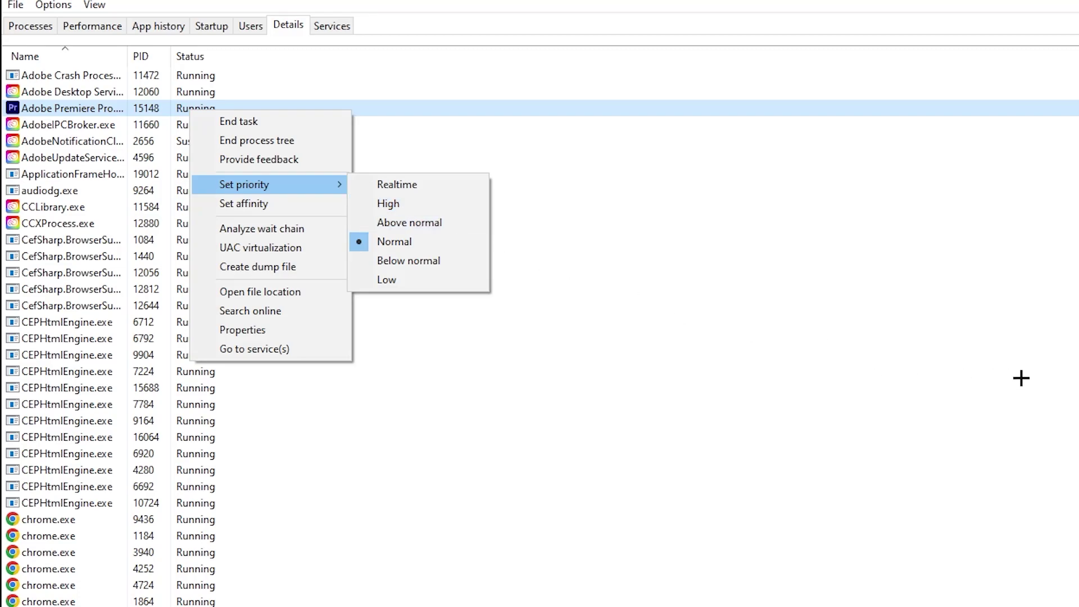
pyautogui.click(395, 78)
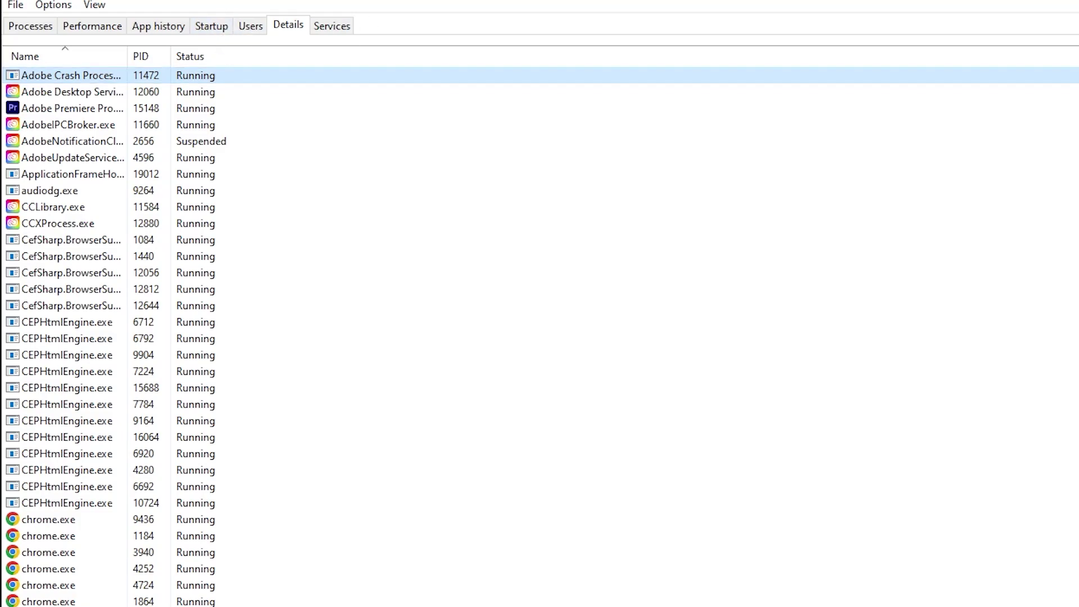
# - View the startup apps and the disable option for Adobe Updater Startup Utility, leave it unchanged, and close Task Manager
pyautogui.click(212, 25)
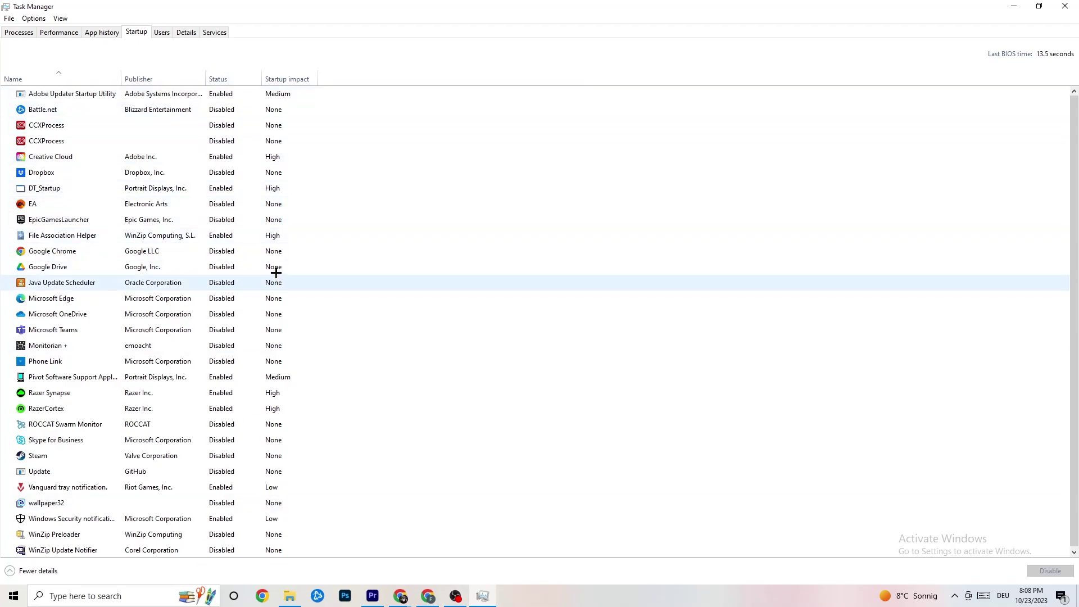
pyautogui.click(229, 97)
pyautogui.rightClick(233, 98)
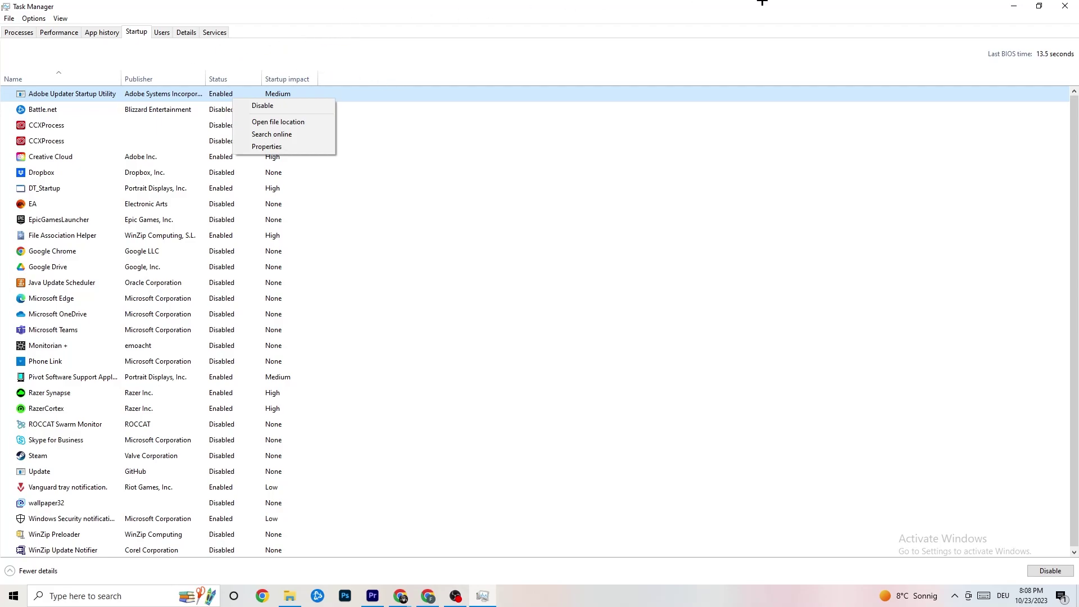
pyautogui.click(404, 2)
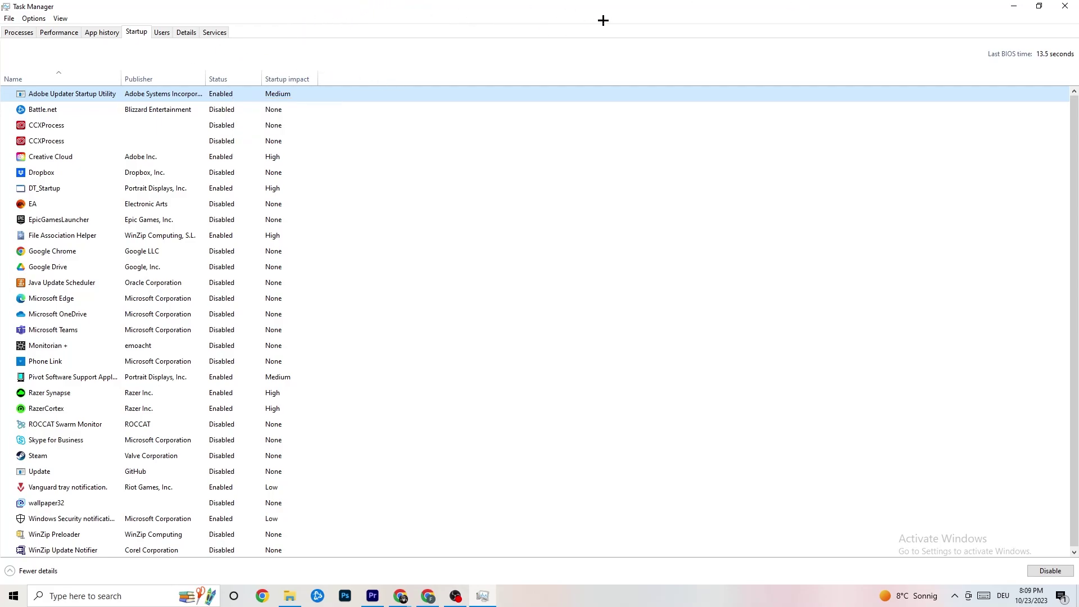
pyautogui.click(1064, 5)
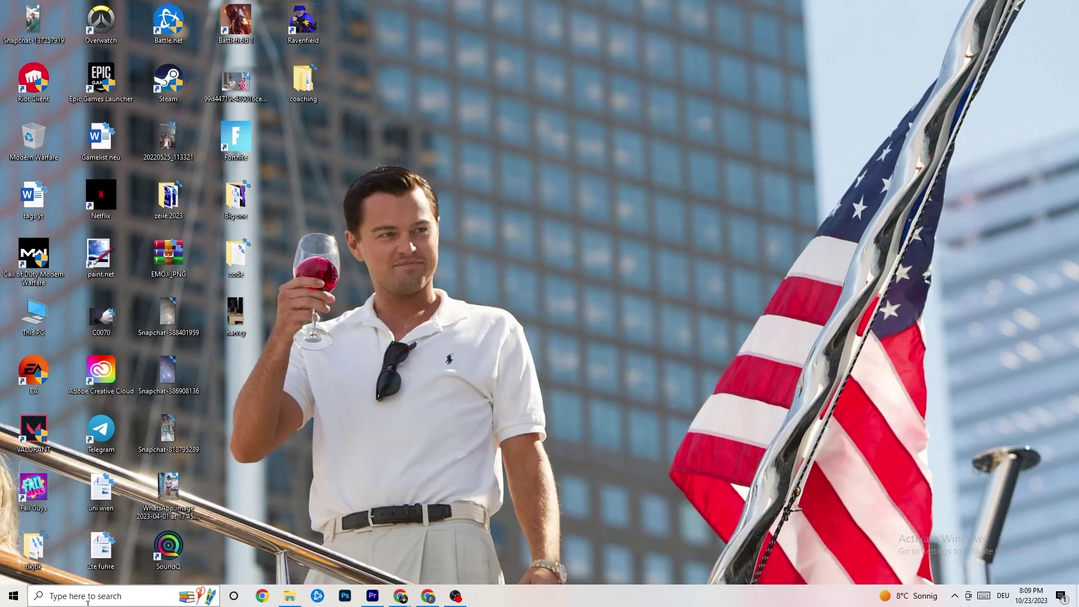
# - Open the System display page in Windows Settings and look through its options down to Scale and layout
pyautogui.click(13, 595)
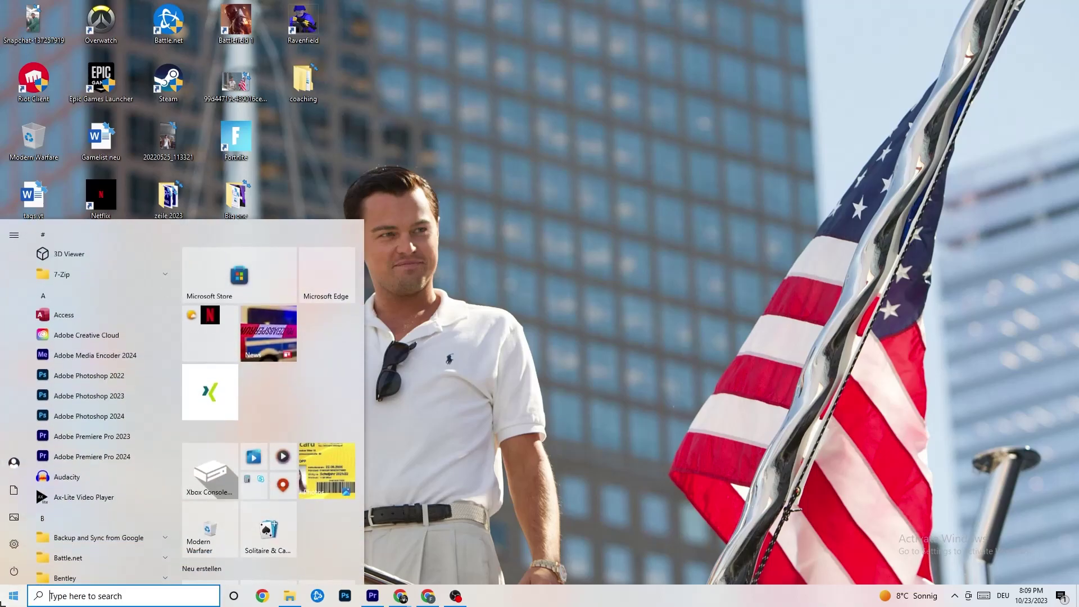
pyautogui.click(14, 543)
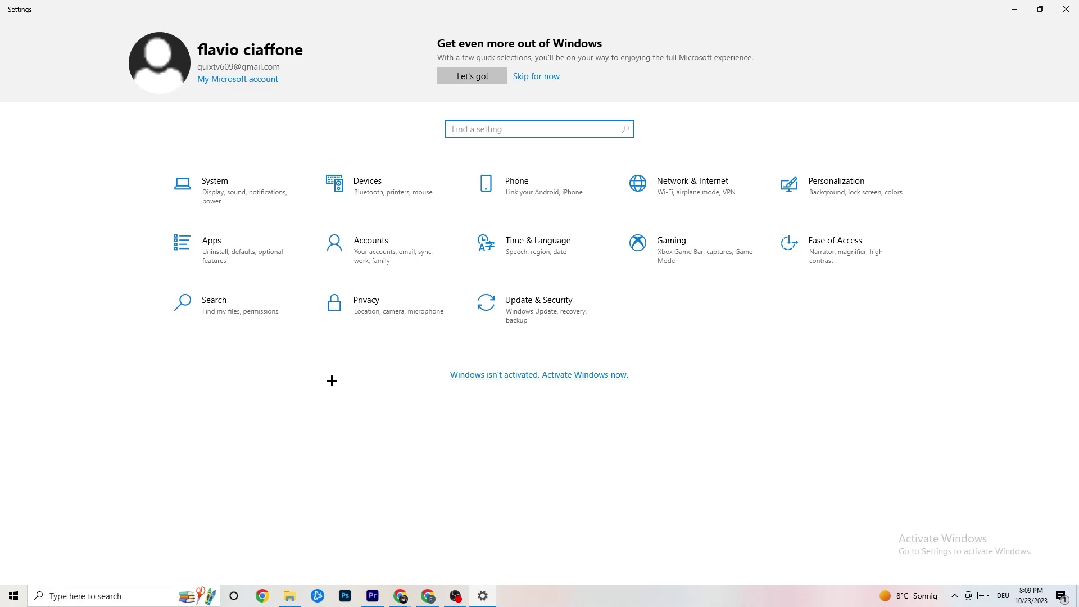
pyautogui.click(258, 199)
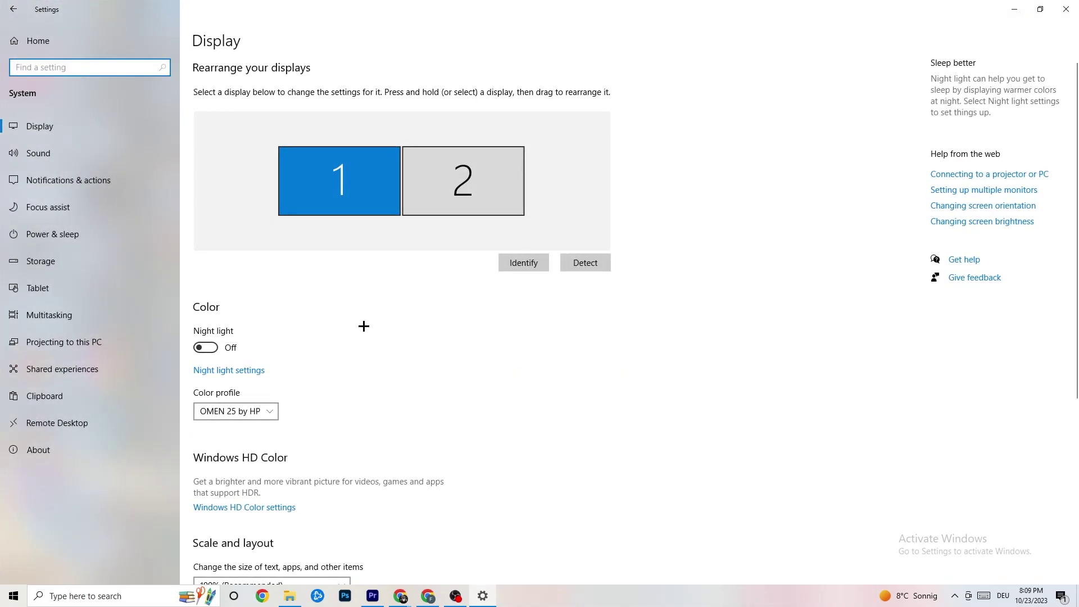
pyautogui.scroll(-1, 607, 219)
pyautogui.scroll(1, 606, 220)
pyautogui.scroll(-5, 438, 236)
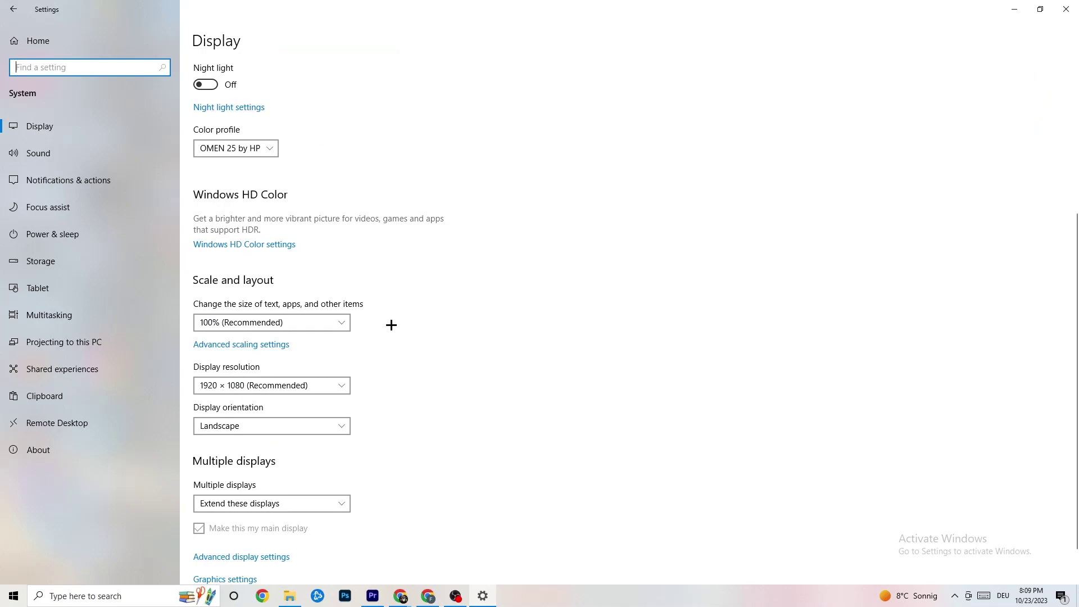
# - View the text scaling and display resolution options, leave both unchanged, and look over the remaining display settings
pyautogui.click(339, 323)
pyautogui.click(314, 321)
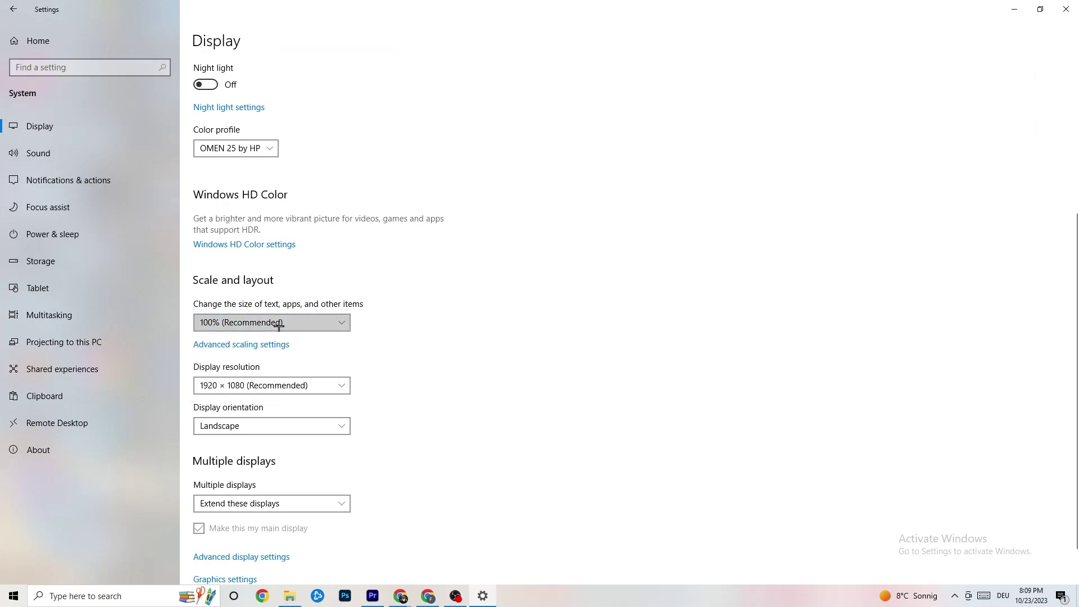
pyautogui.click(325, 387)
pyautogui.click(480, 338)
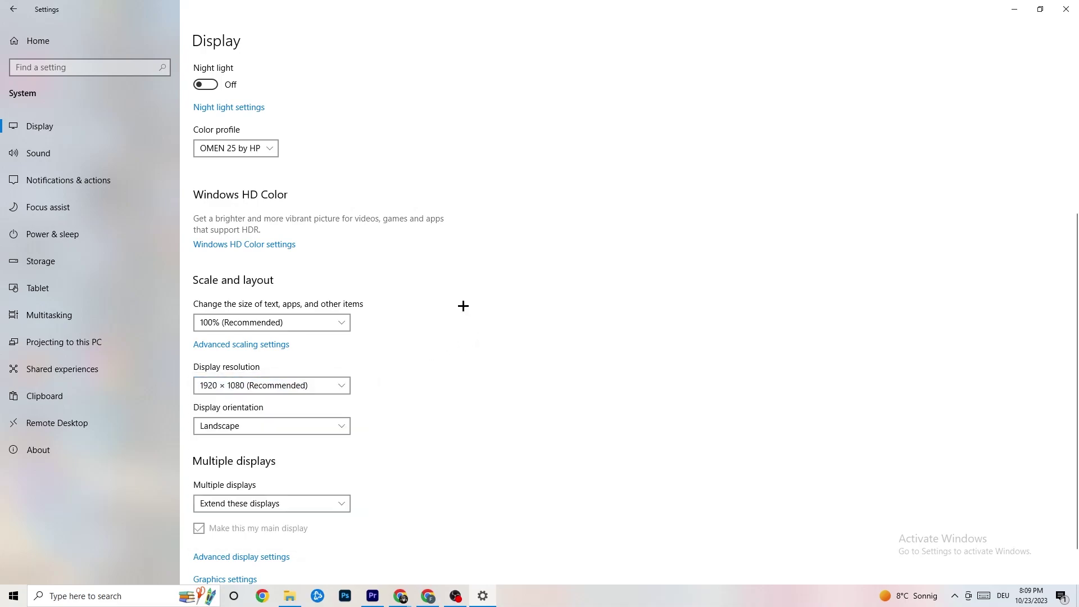
pyautogui.scroll(-1, 463, 314)
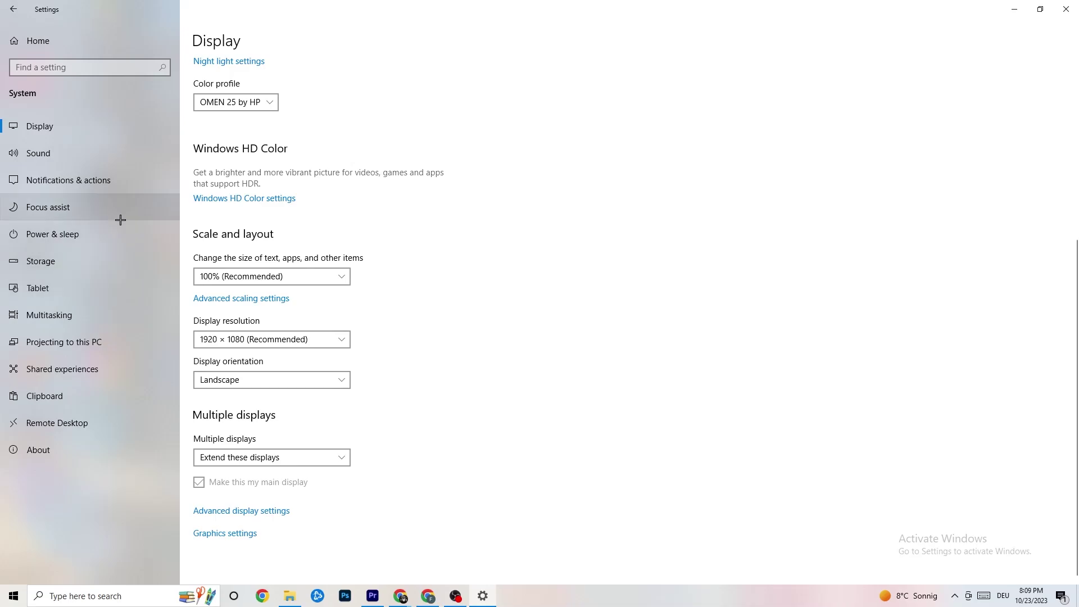
# - Review the available power plans in Power Options from the Power & sleep settings and close that window
pyautogui.click(108, 234)
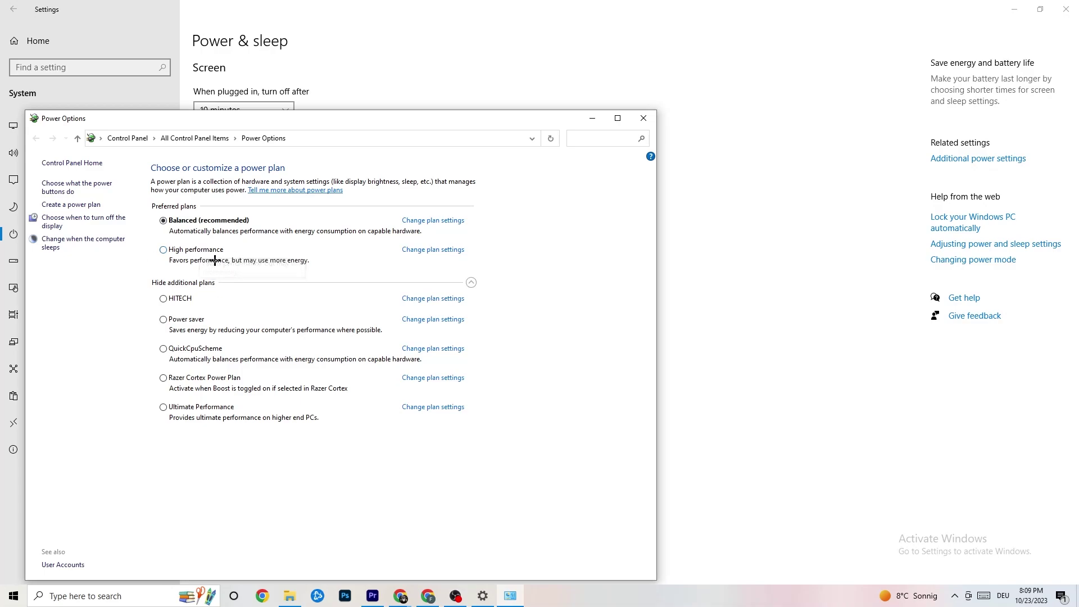
pyautogui.click(643, 119)
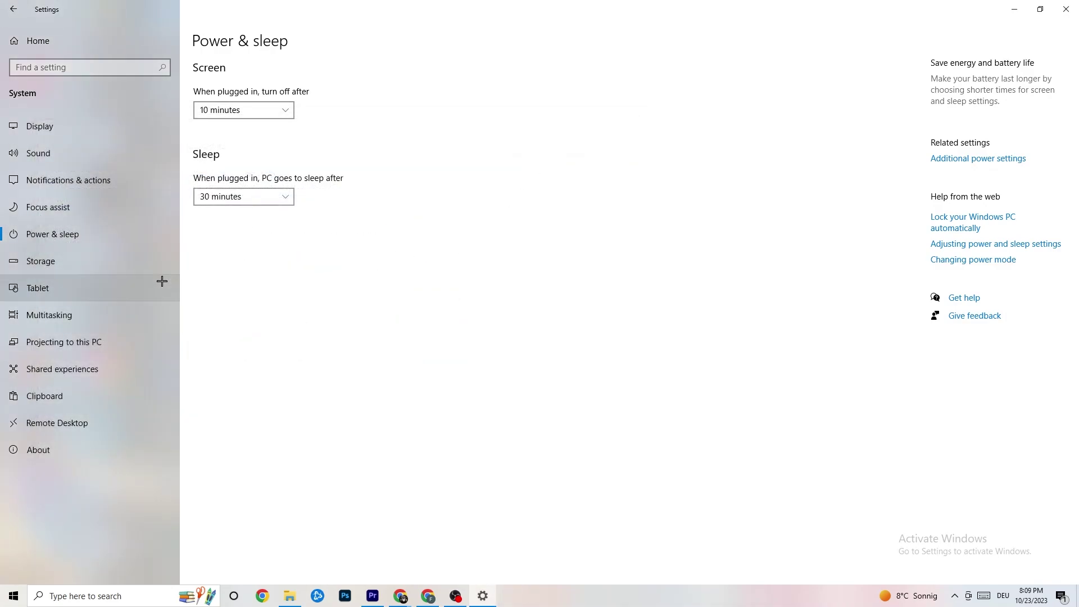
# - View the Storage Sense configuration and its run frequency choices in the Storage settings, and return without changing them
pyautogui.click(70, 269)
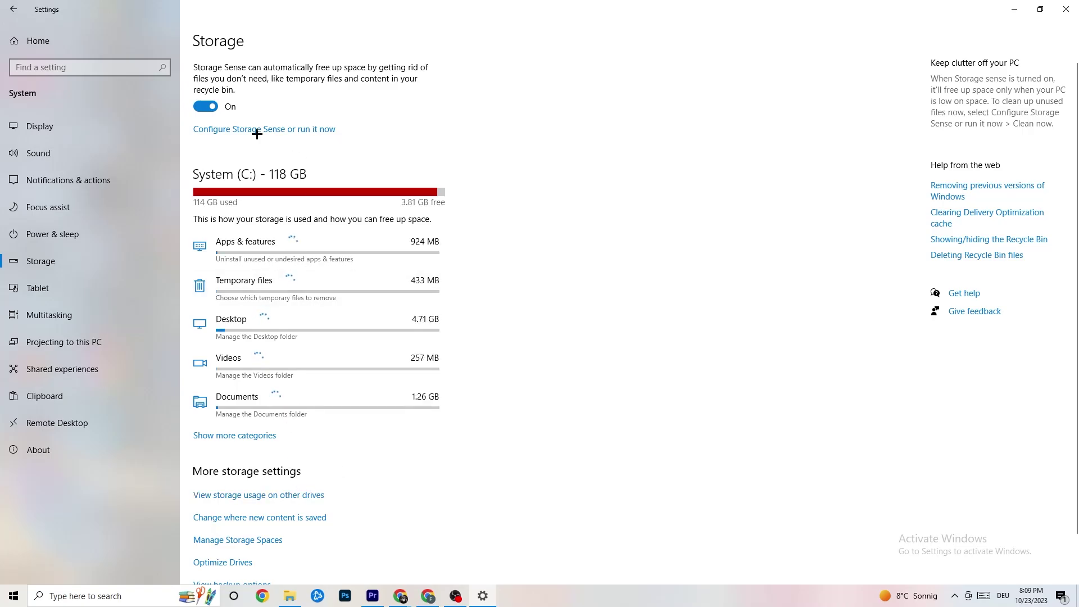
pyautogui.click(303, 130)
pyautogui.click(154, 168)
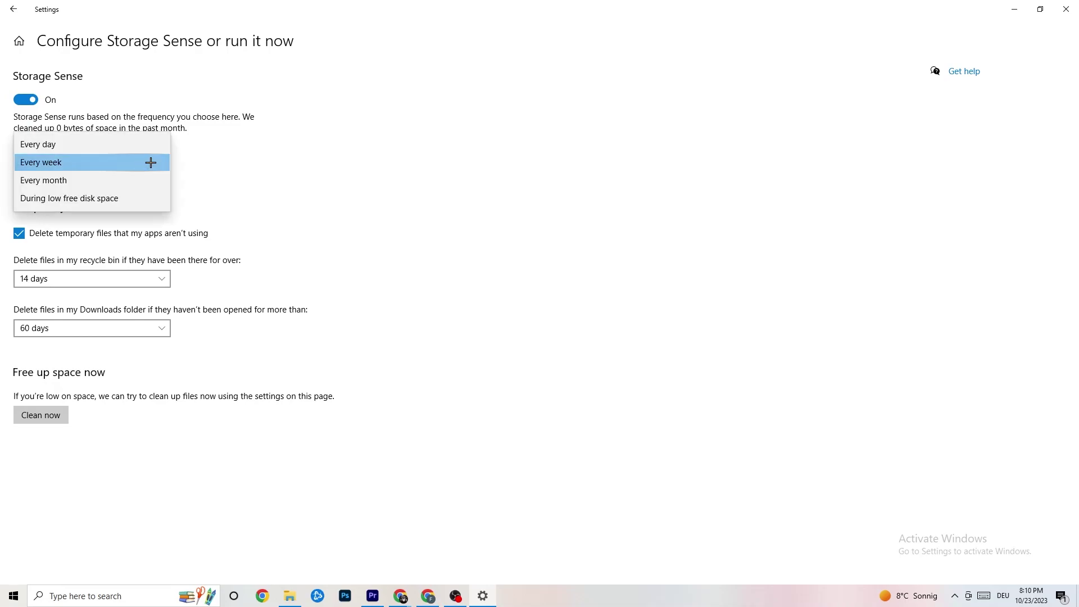
pyautogui.click(335, 160)
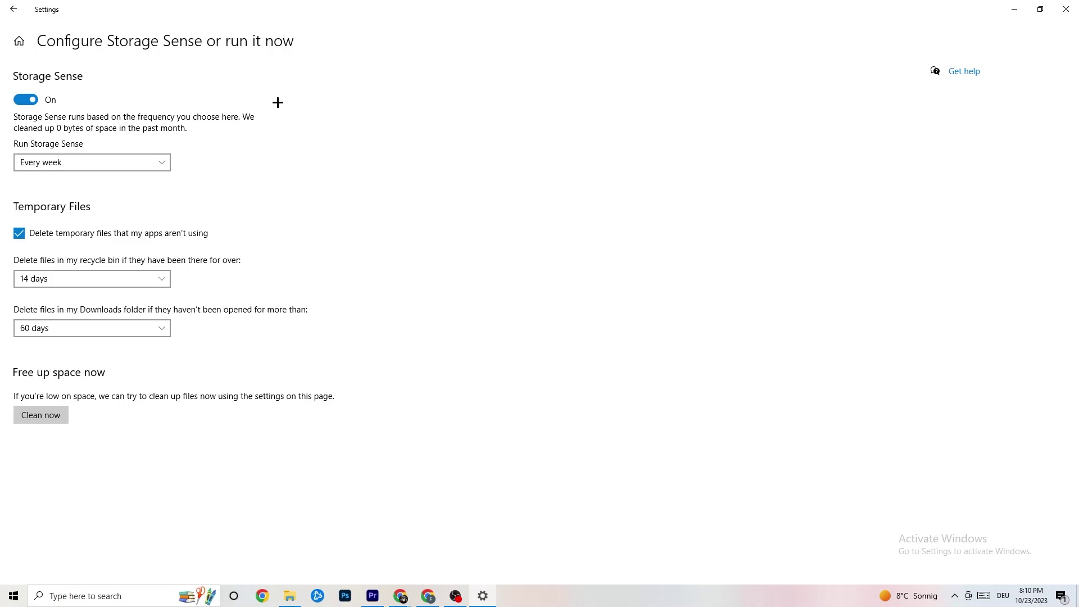
pyautogui.click(17, 12)
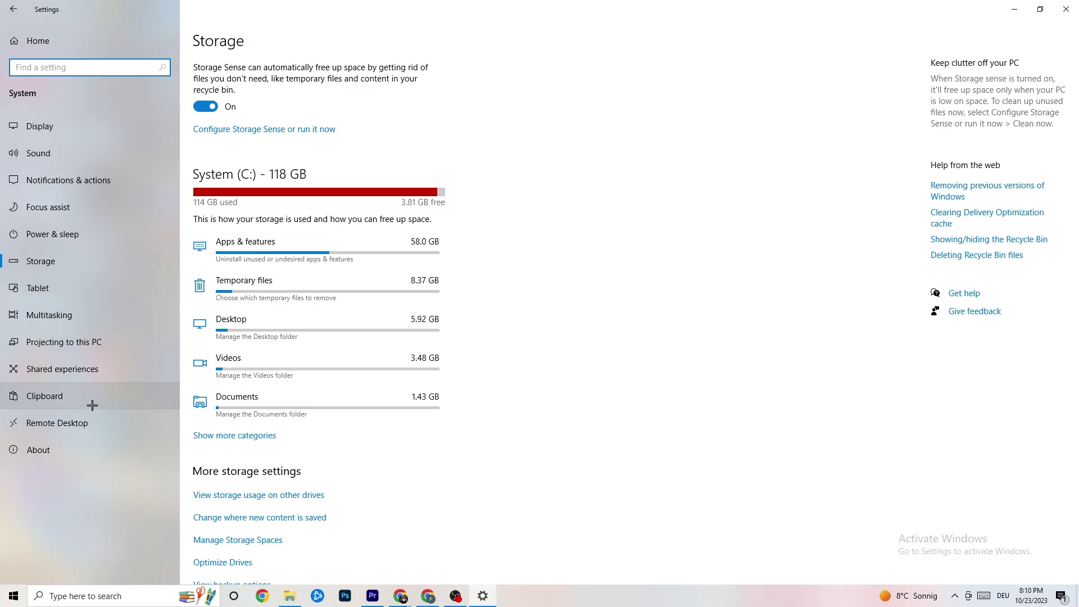
# - Check the Gaming settings for Xbox Game Bar, background recording and recorded audio under Captures, and Game Mode
pyautogui.click(10, 13)
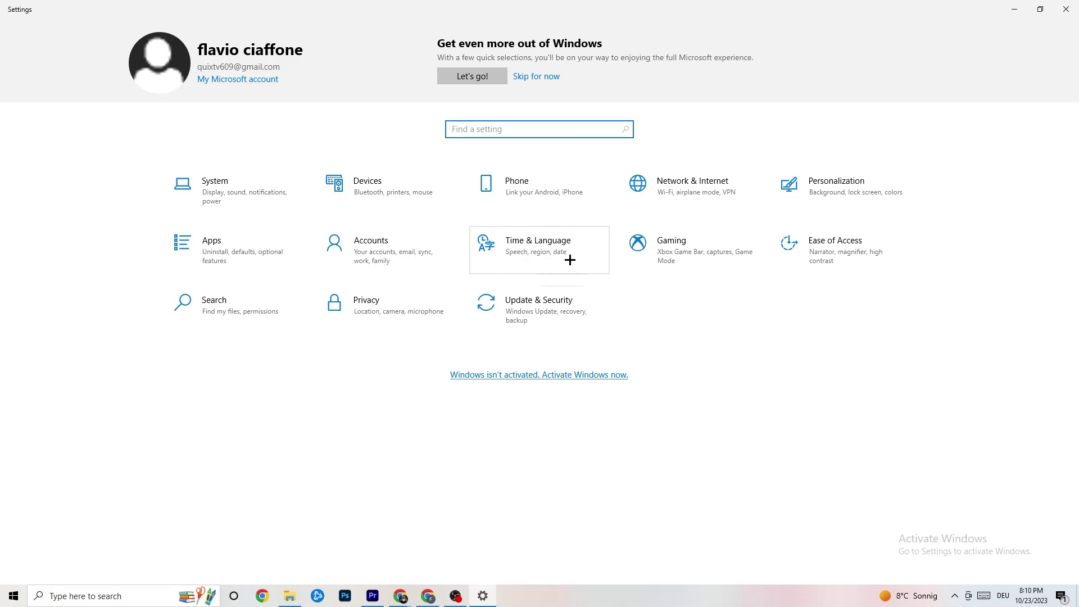
pyautogui.click(703, 265)
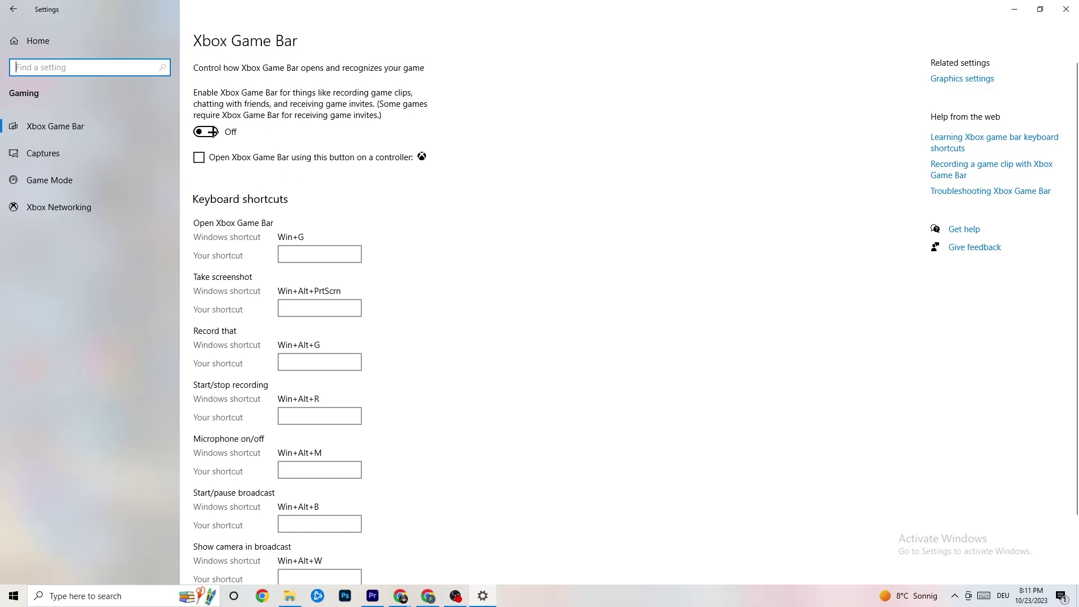
pyautogui.click(103, 153)
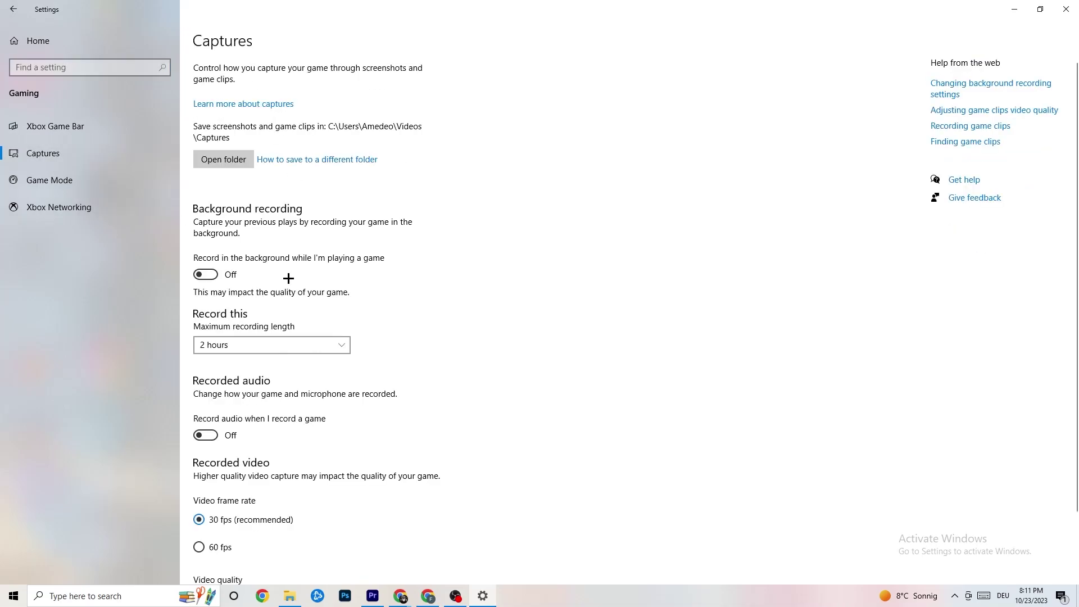
pyautogui.scroll(-3, 374, 236)
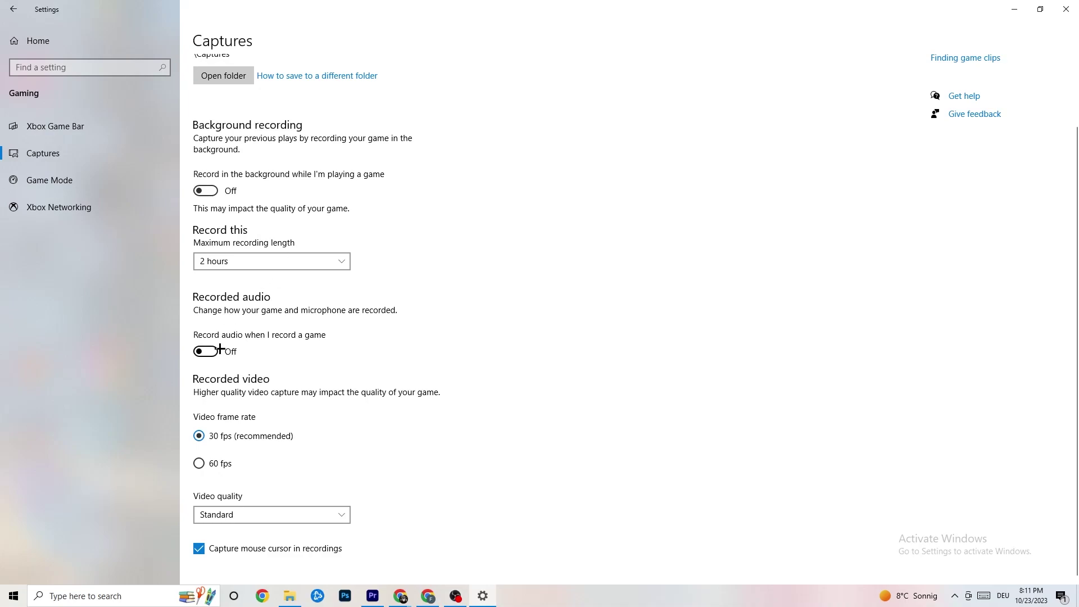
pyautogui.click(72, 177)
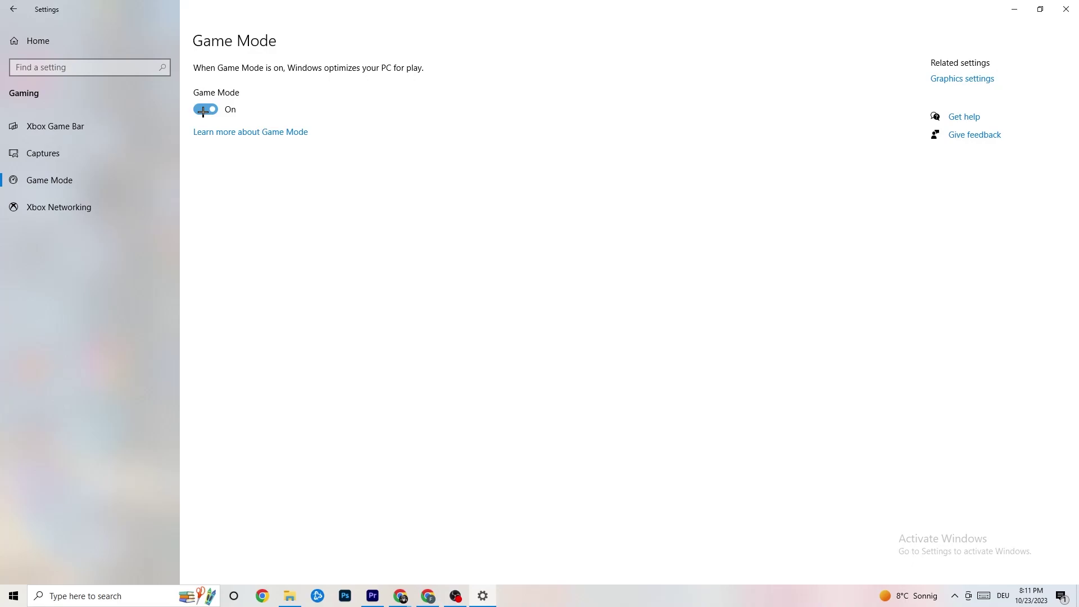
# - Check the Windows Update and Troubleshoot pages under Update & Security and close Settings
pyautogui.click(38, 40)
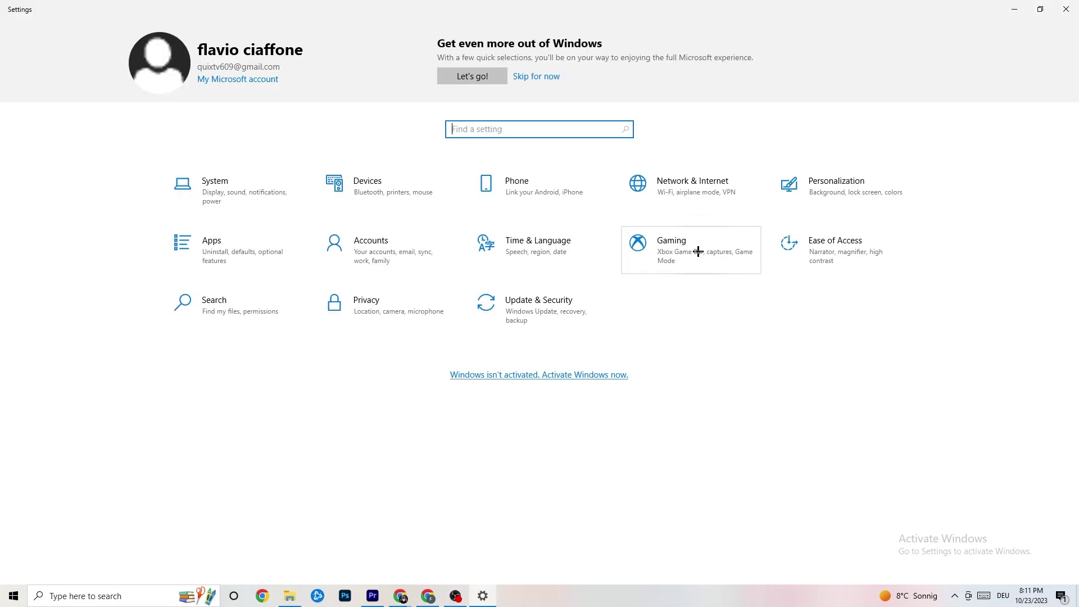
pyautogui.click(547, 303)
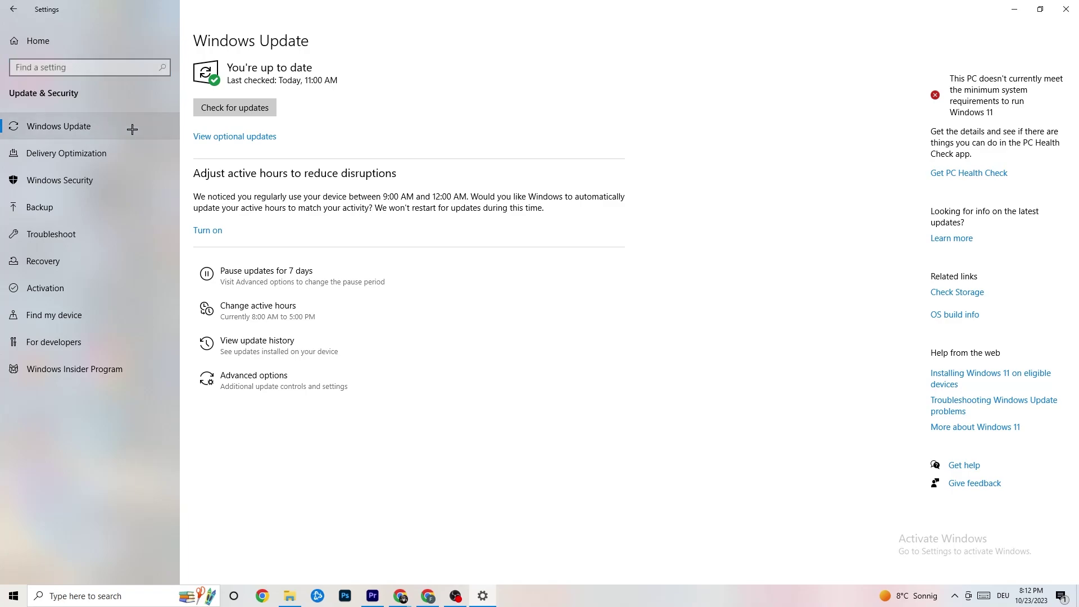
pyautogui.click(60, 226)
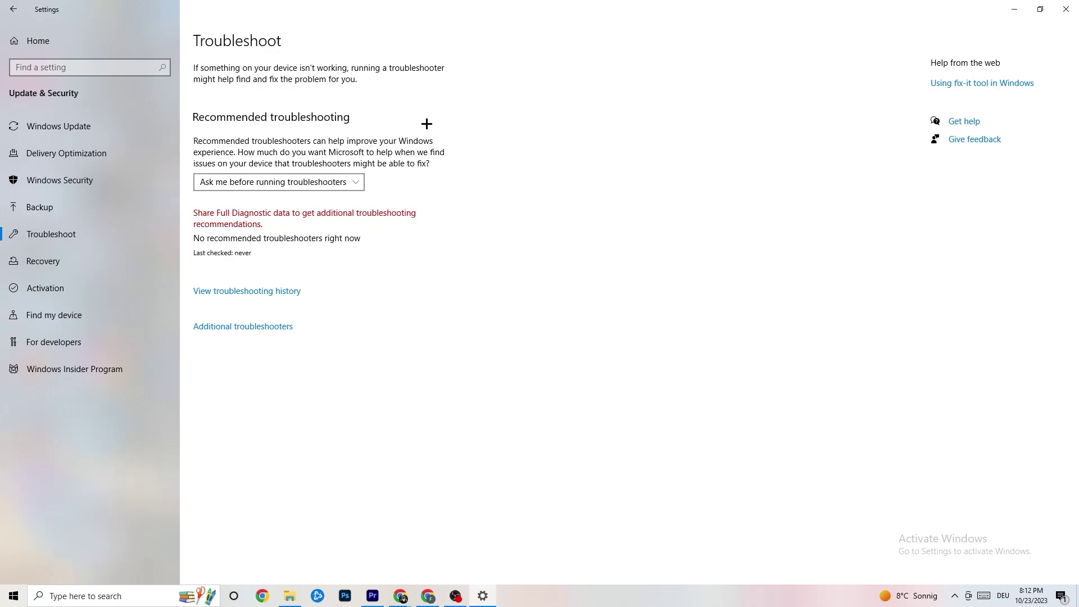
pyautogui.click(1068, 6)
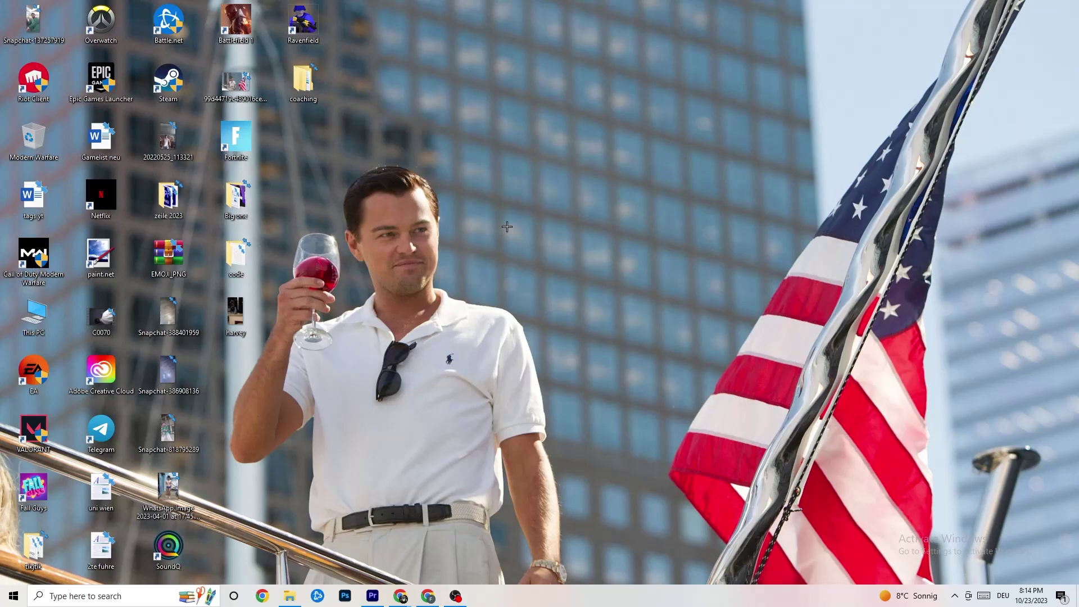
# - Open NVIDIA Control Panel from the desktop, review the resolution and refresh rate under Change resolution, and close it
pyautogui.rightClick(484, 146)
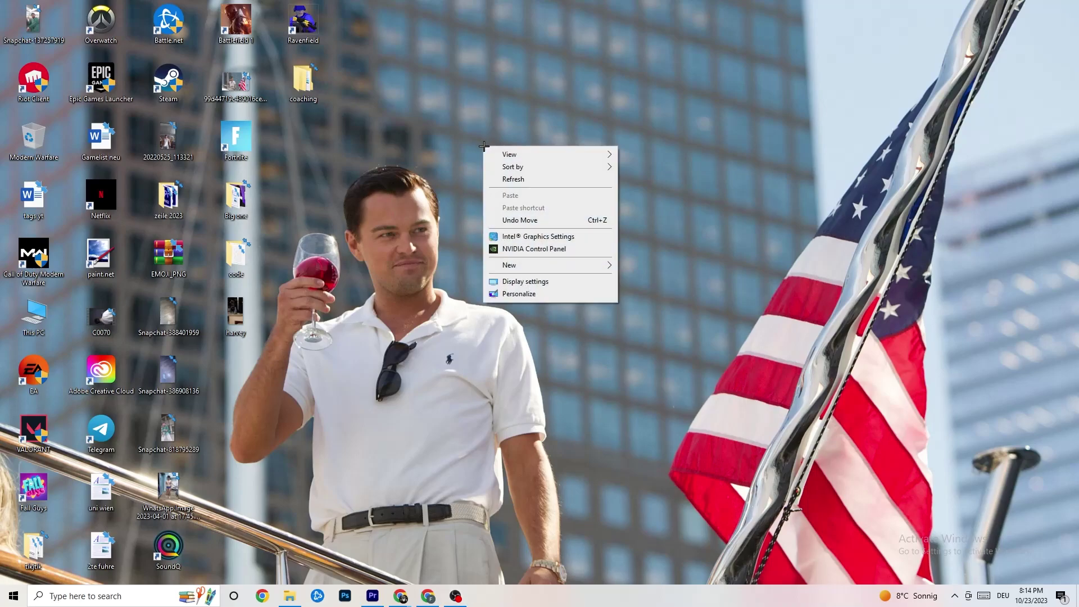
pyautogui.click(522, 251)
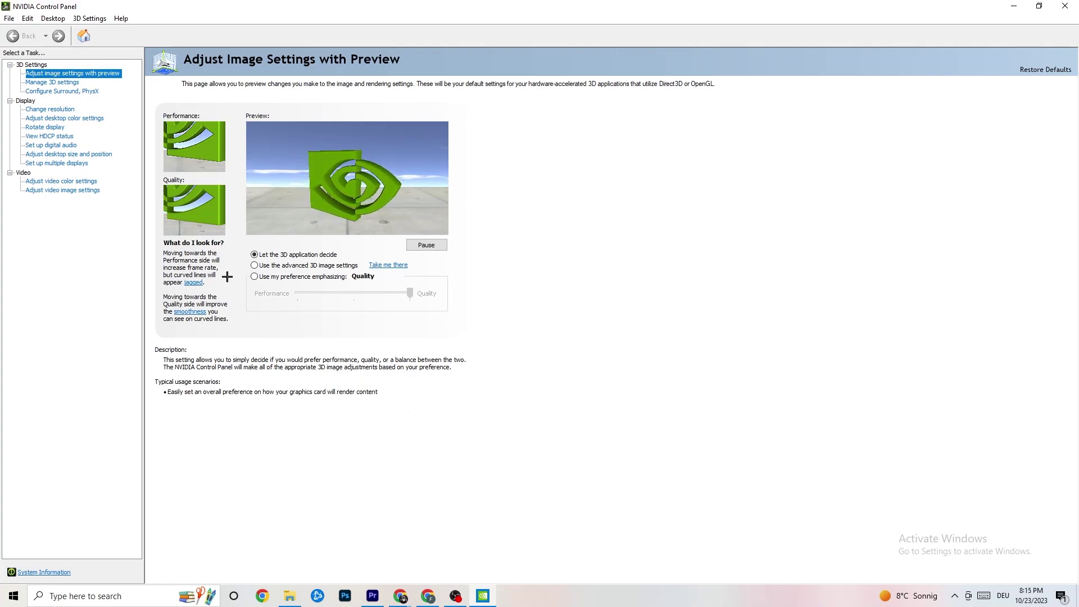
pyautogui.click(47, 111)
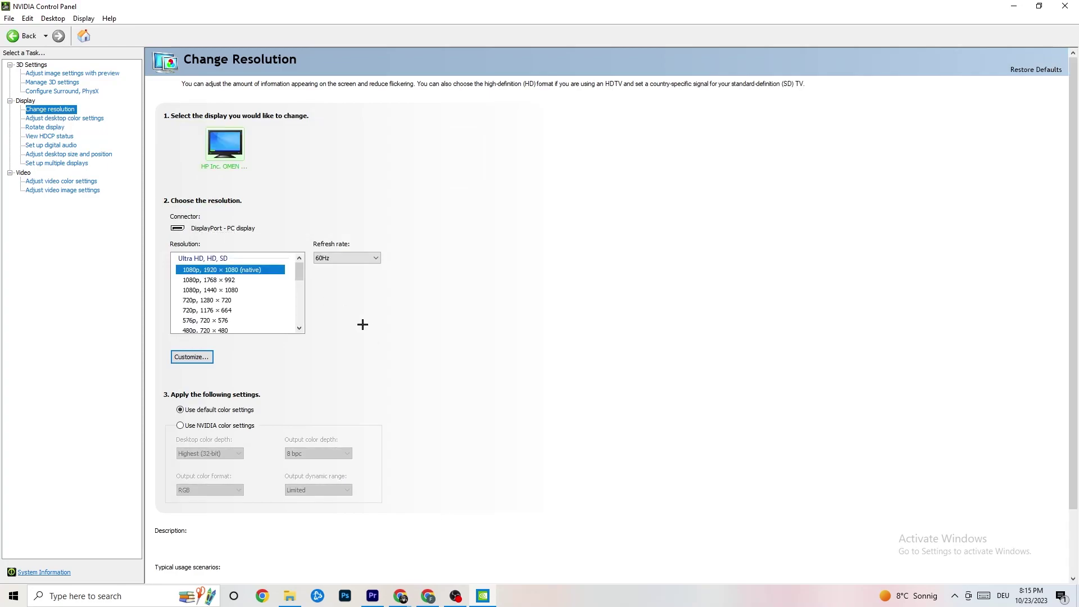
pyautogui.moveTo(211, 277)
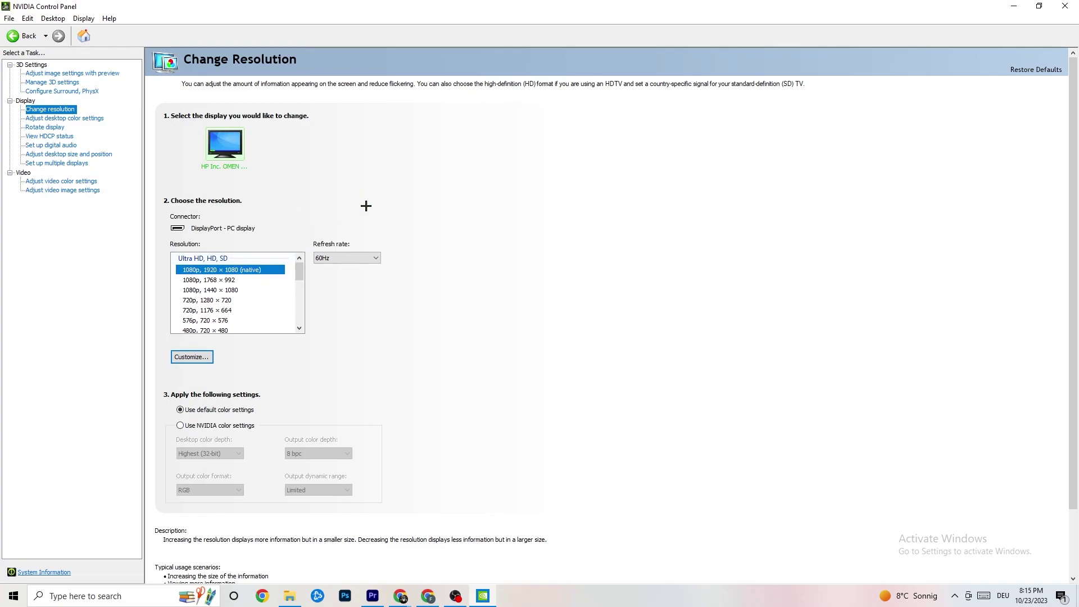
pyautogui.hotkey('alt', 'F4')
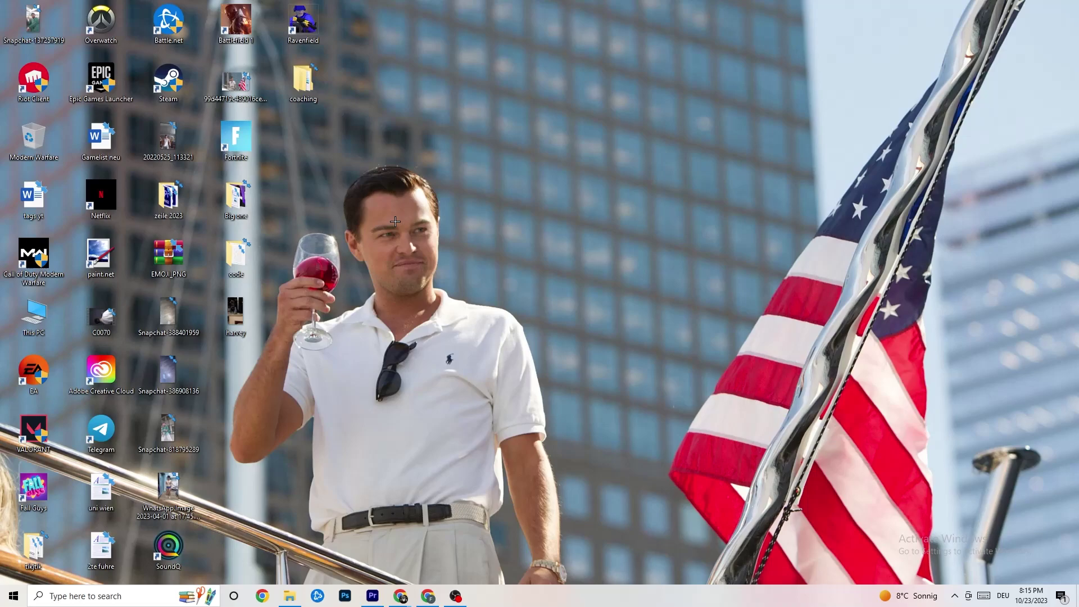
# - Show the Sleep, Shut down and Restart power choices and dismiss them without choosing one
pyautogui.click(14, 595)
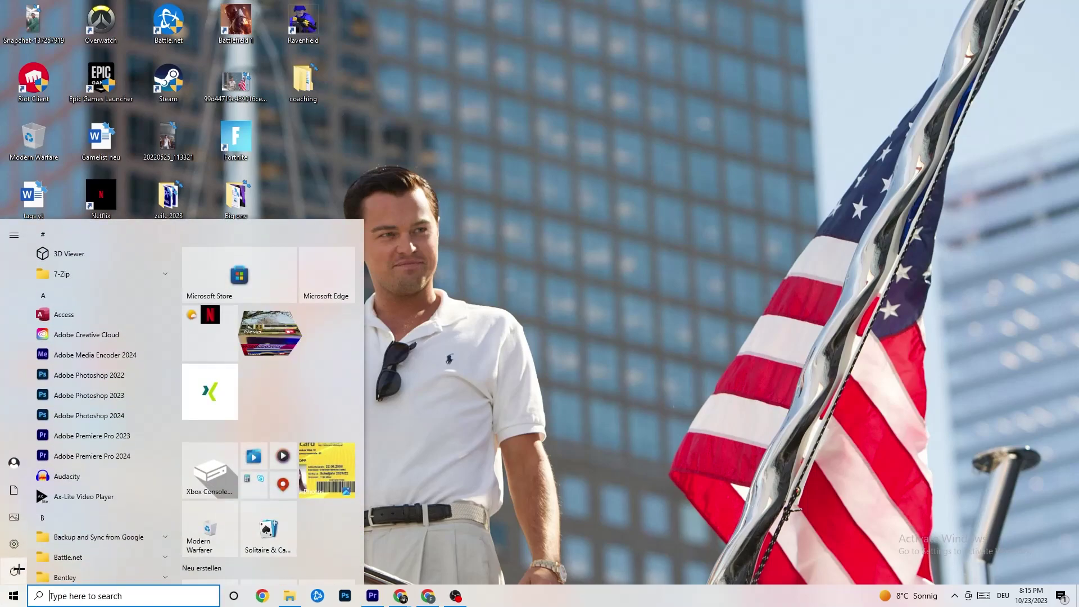
pyautogui.moveTo(17, 569)
pyautogui.click(46, 570)
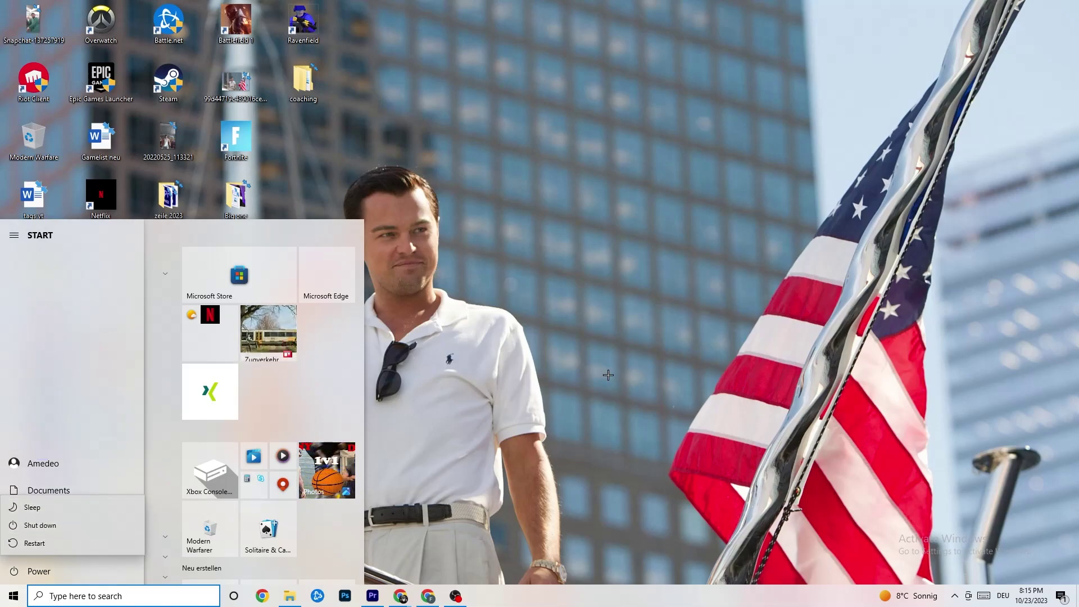
pyautogui.click(528, 225)
pyautogui.click(525, 226)
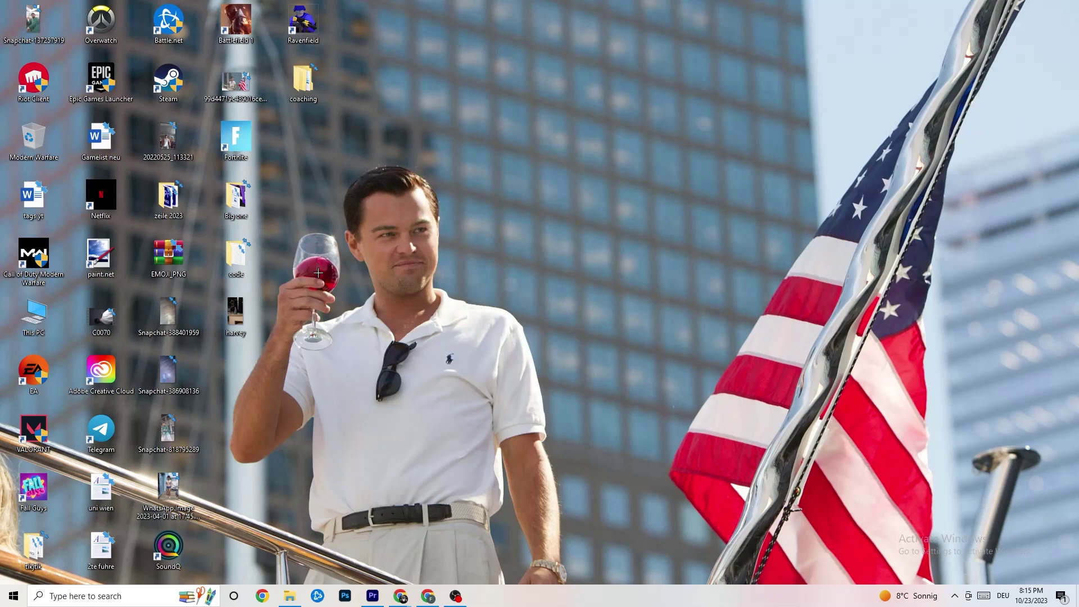